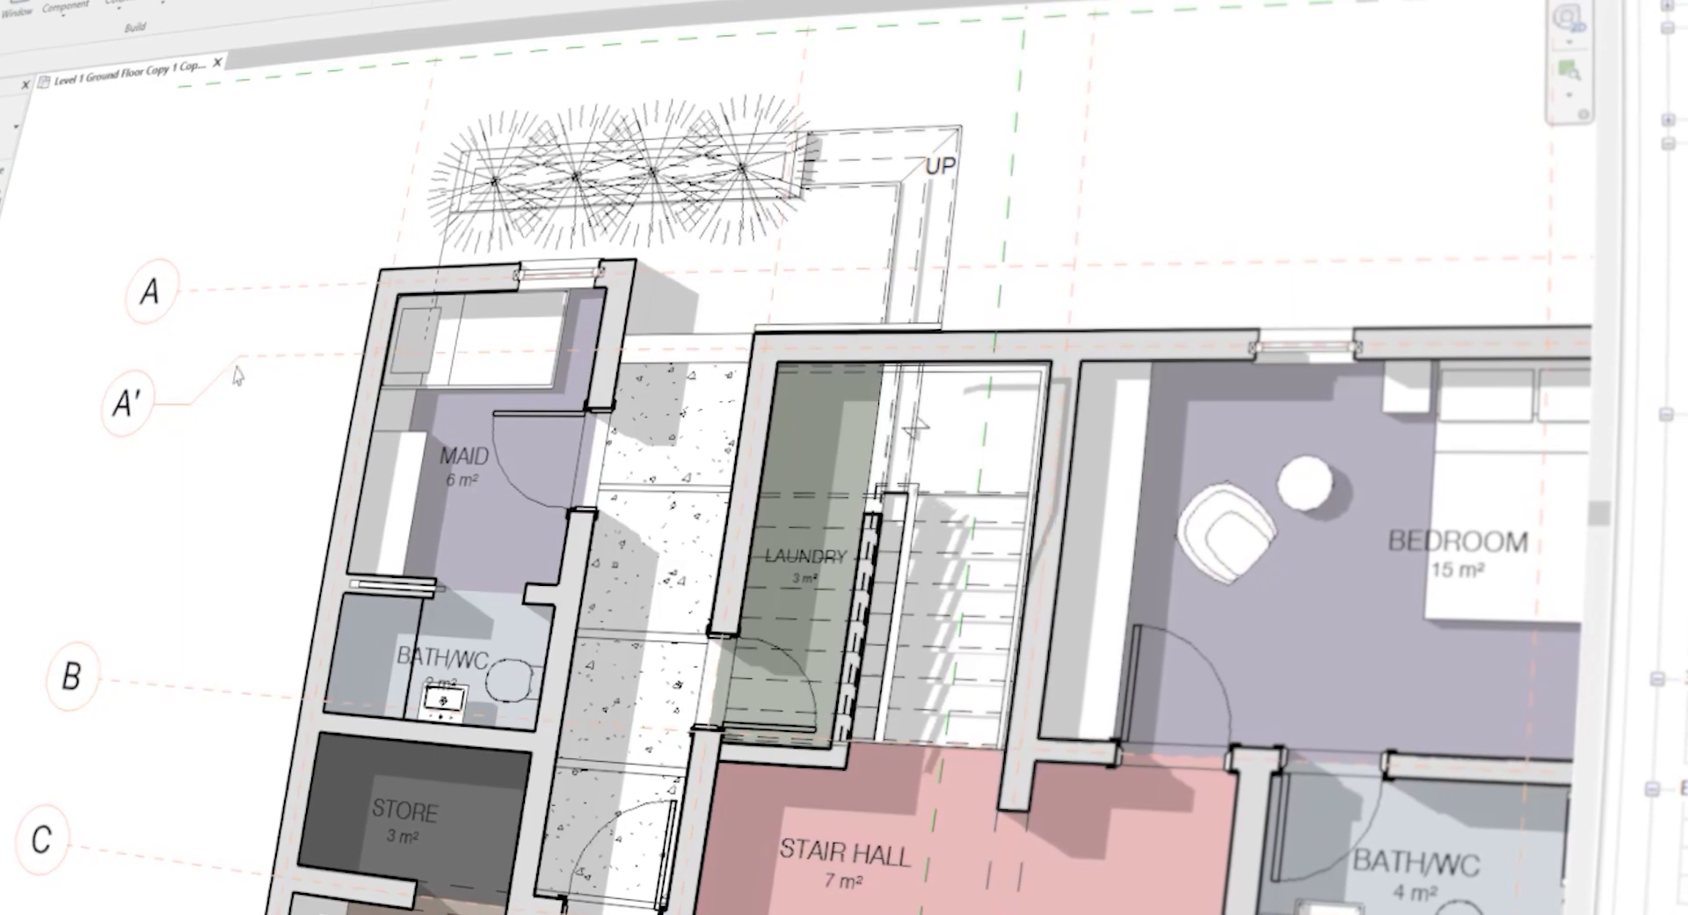
Select grid A' in the finished example plan to preview its grid lines
click(255, 260)
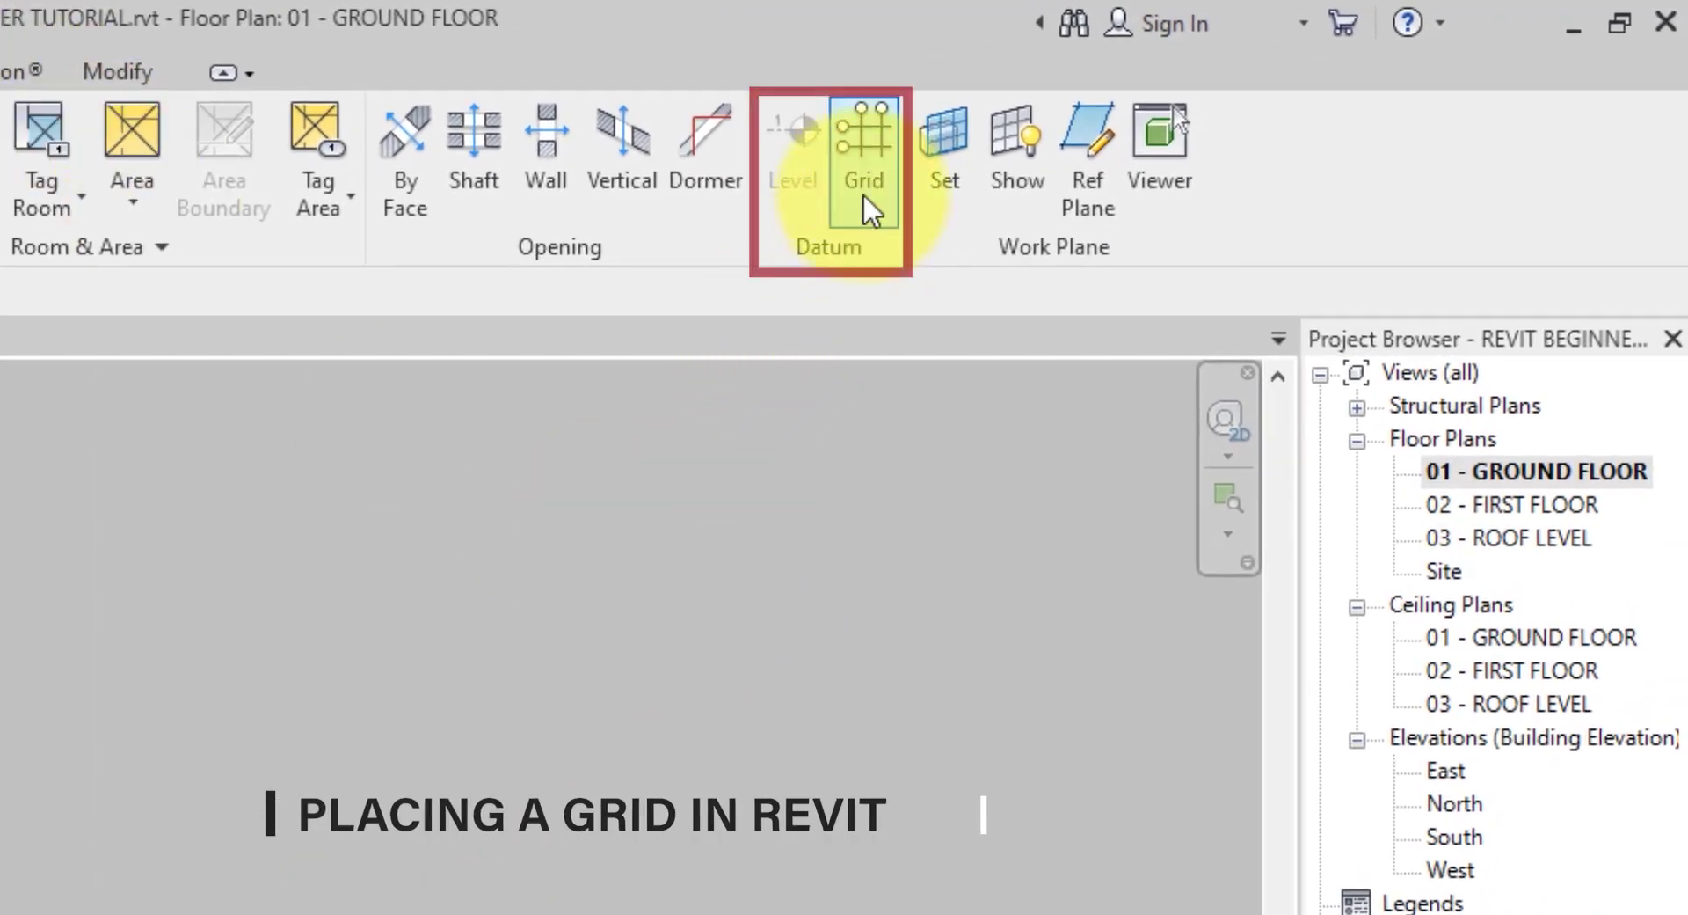
Draw horizontal grid lines 1 through 4 across the ground floor plan
click(955, 180)
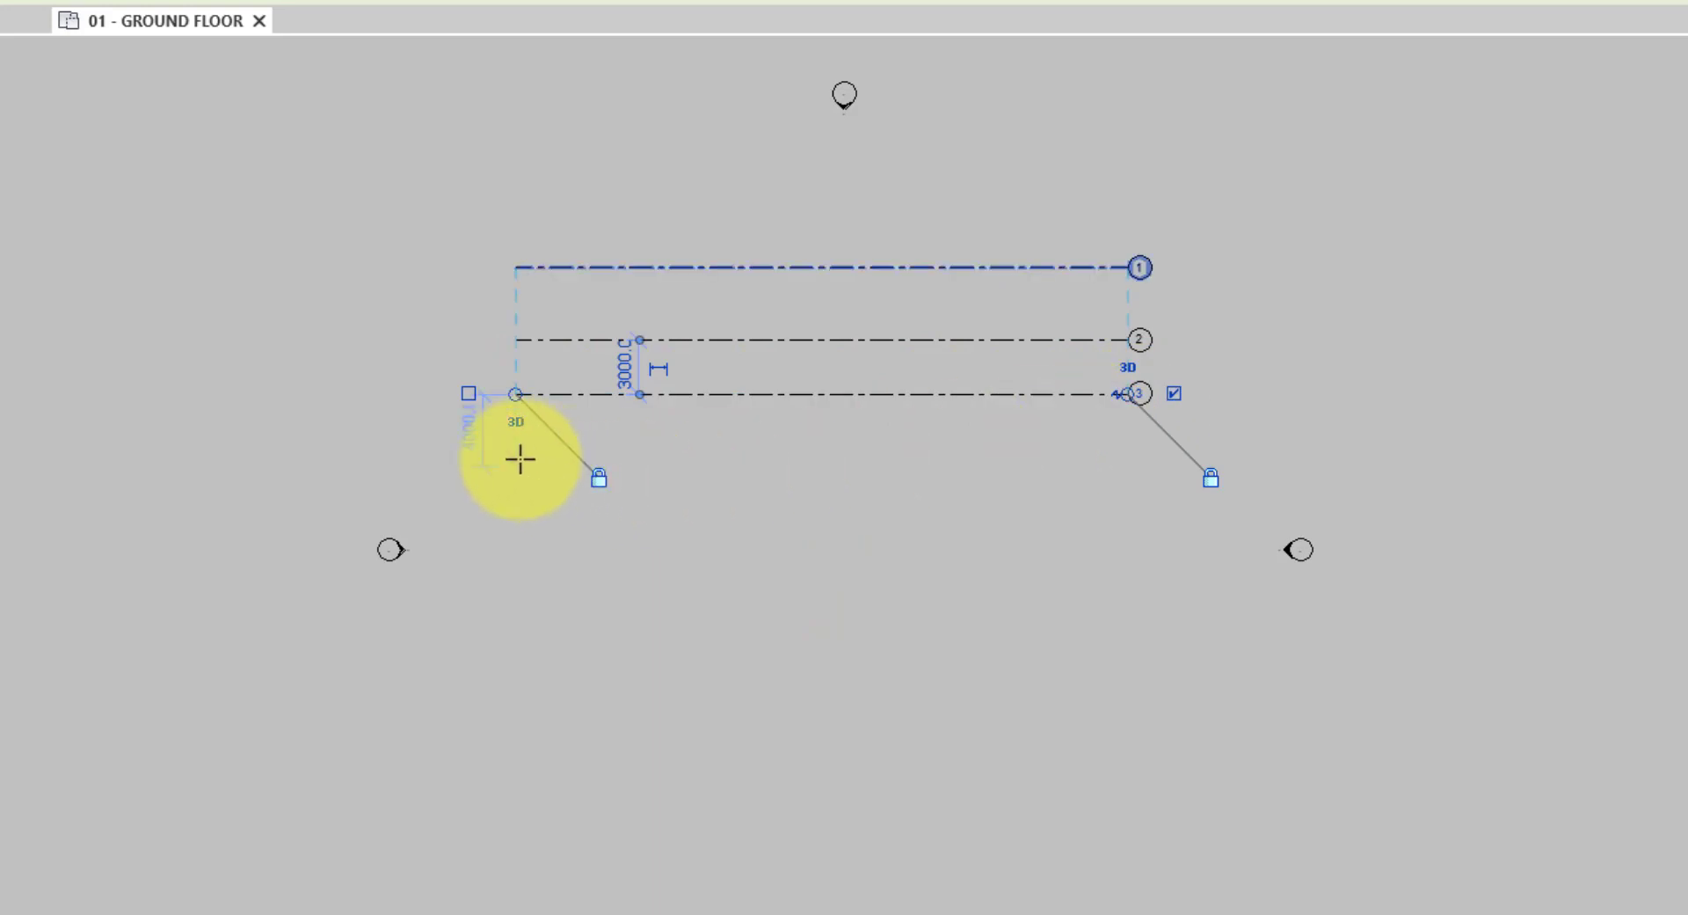
click(519, 464)
click(1130, 459)
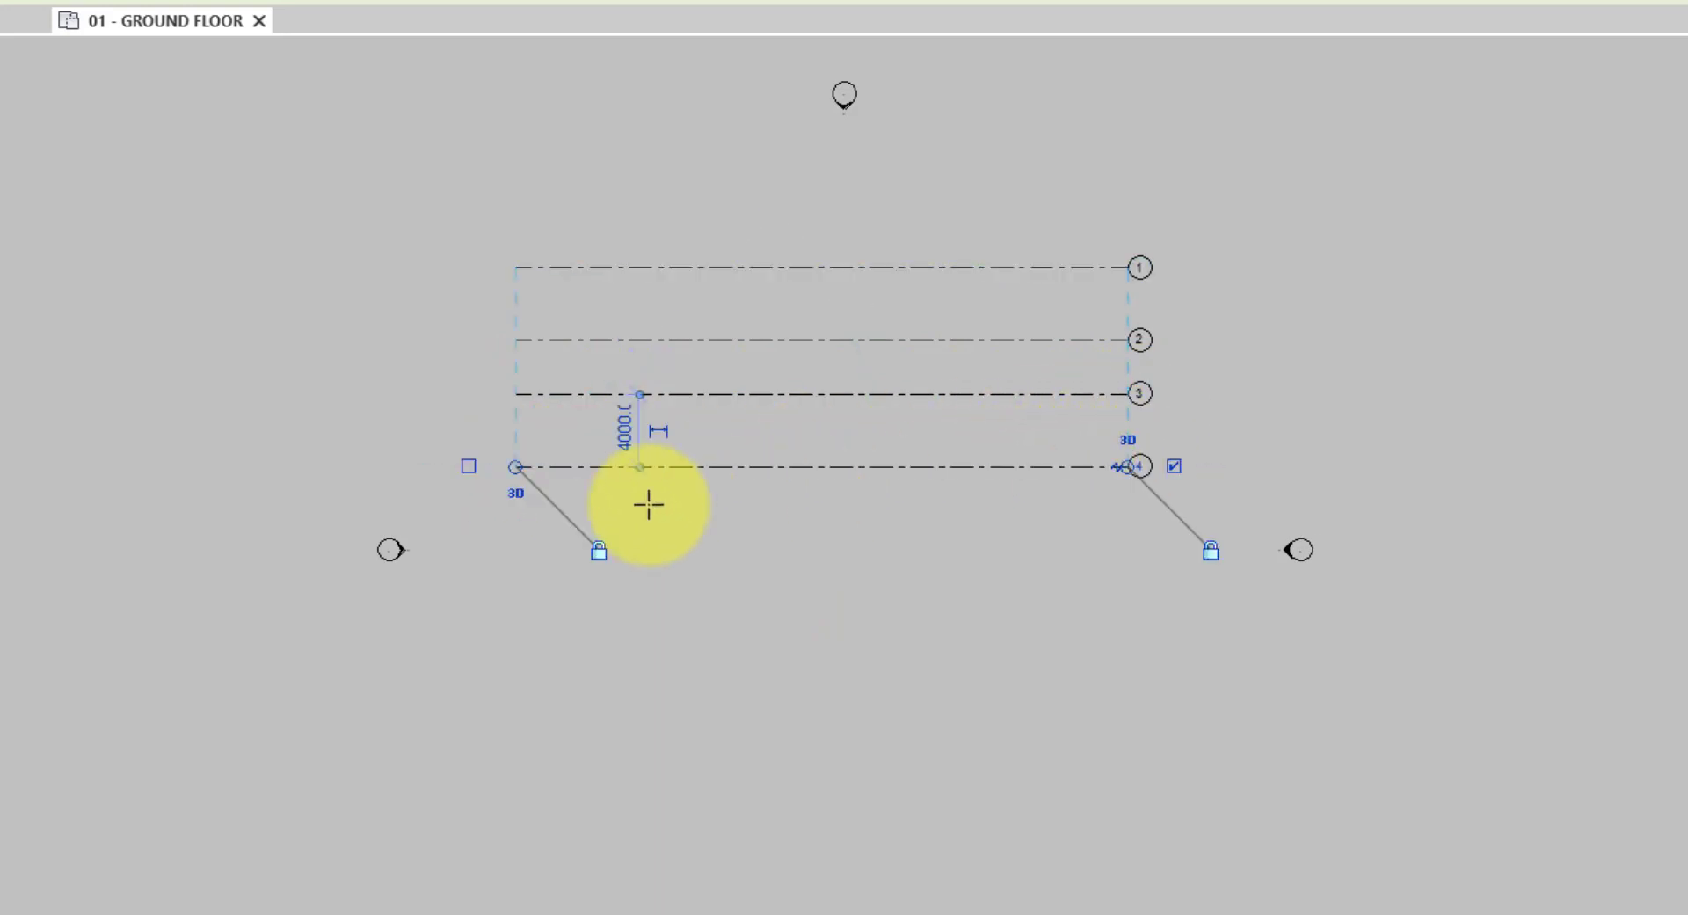
Add grid 5 about 600 below grid 4, with its left-end bubble hidden
scroll(562, 486, up, 3)
scroll(477, 465, up, 2)
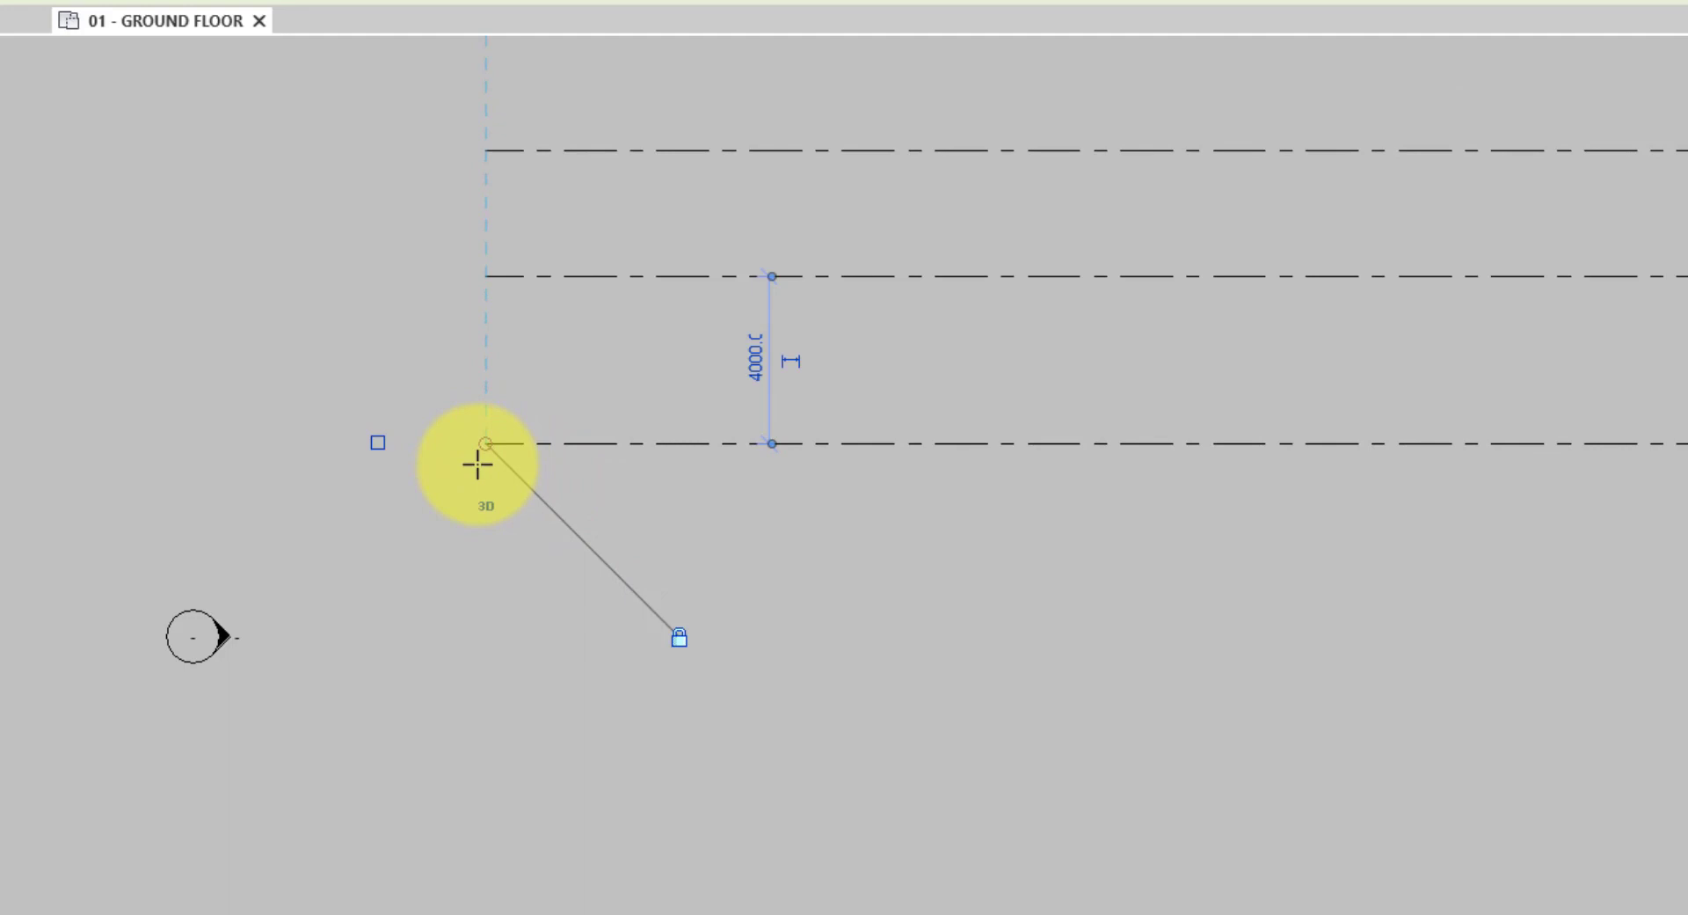
scroll(482, 466, up, 1)
click(486, 468)
scroll(487, 467, down, 3)
click(1559, 469)
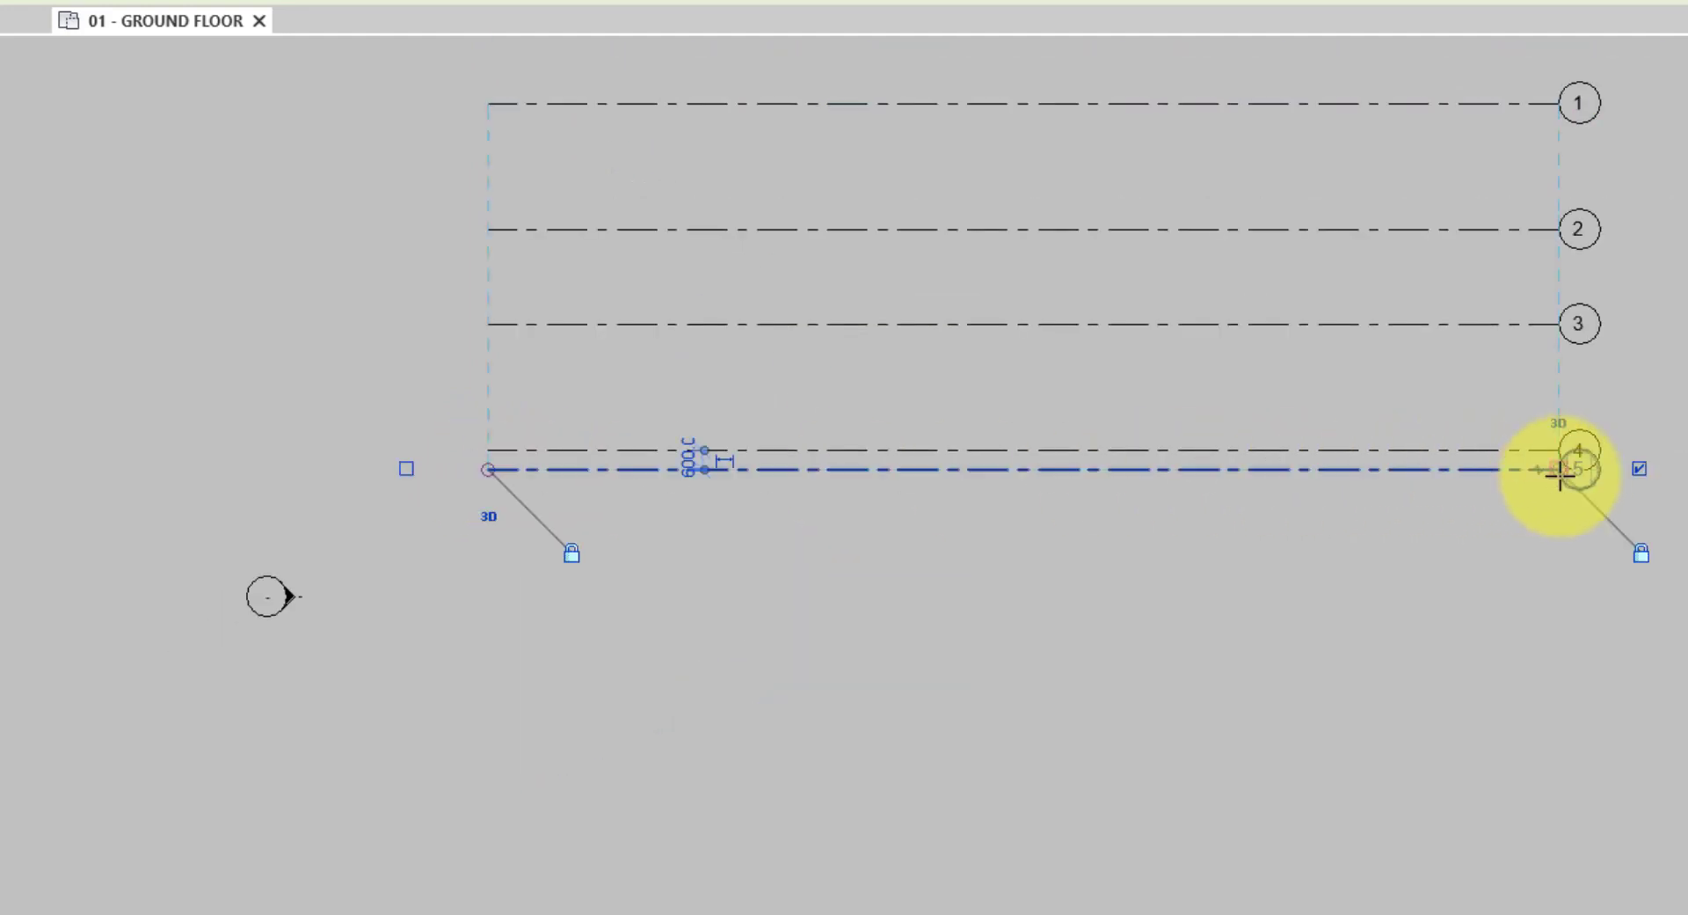
click(411, 469)
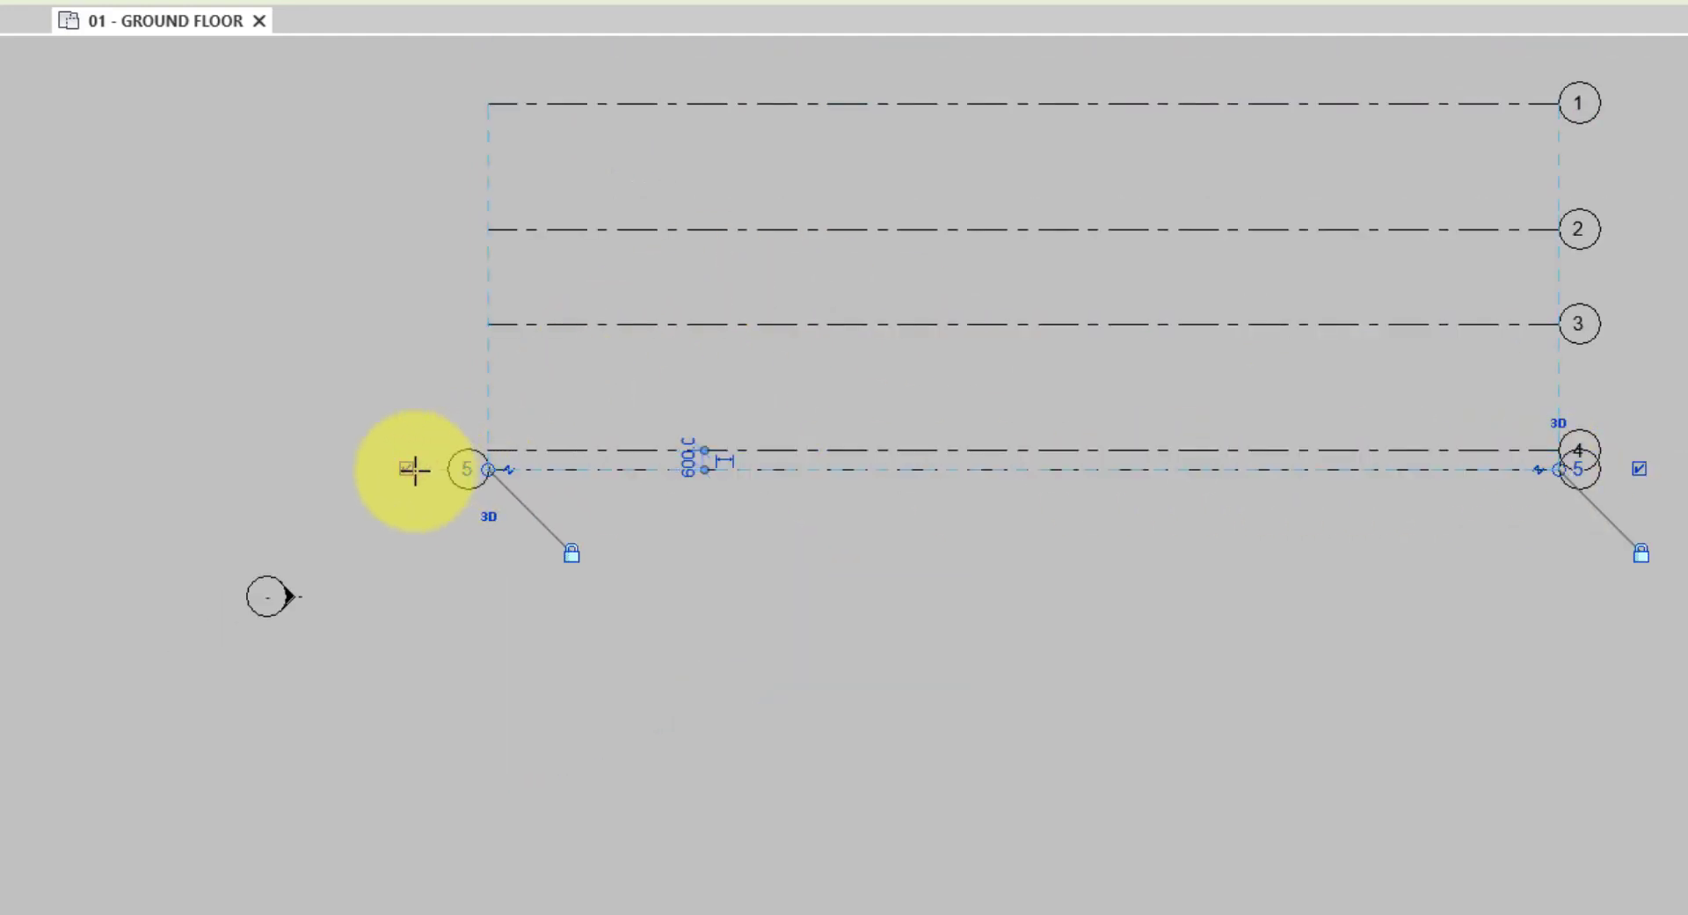
click(412, 469)
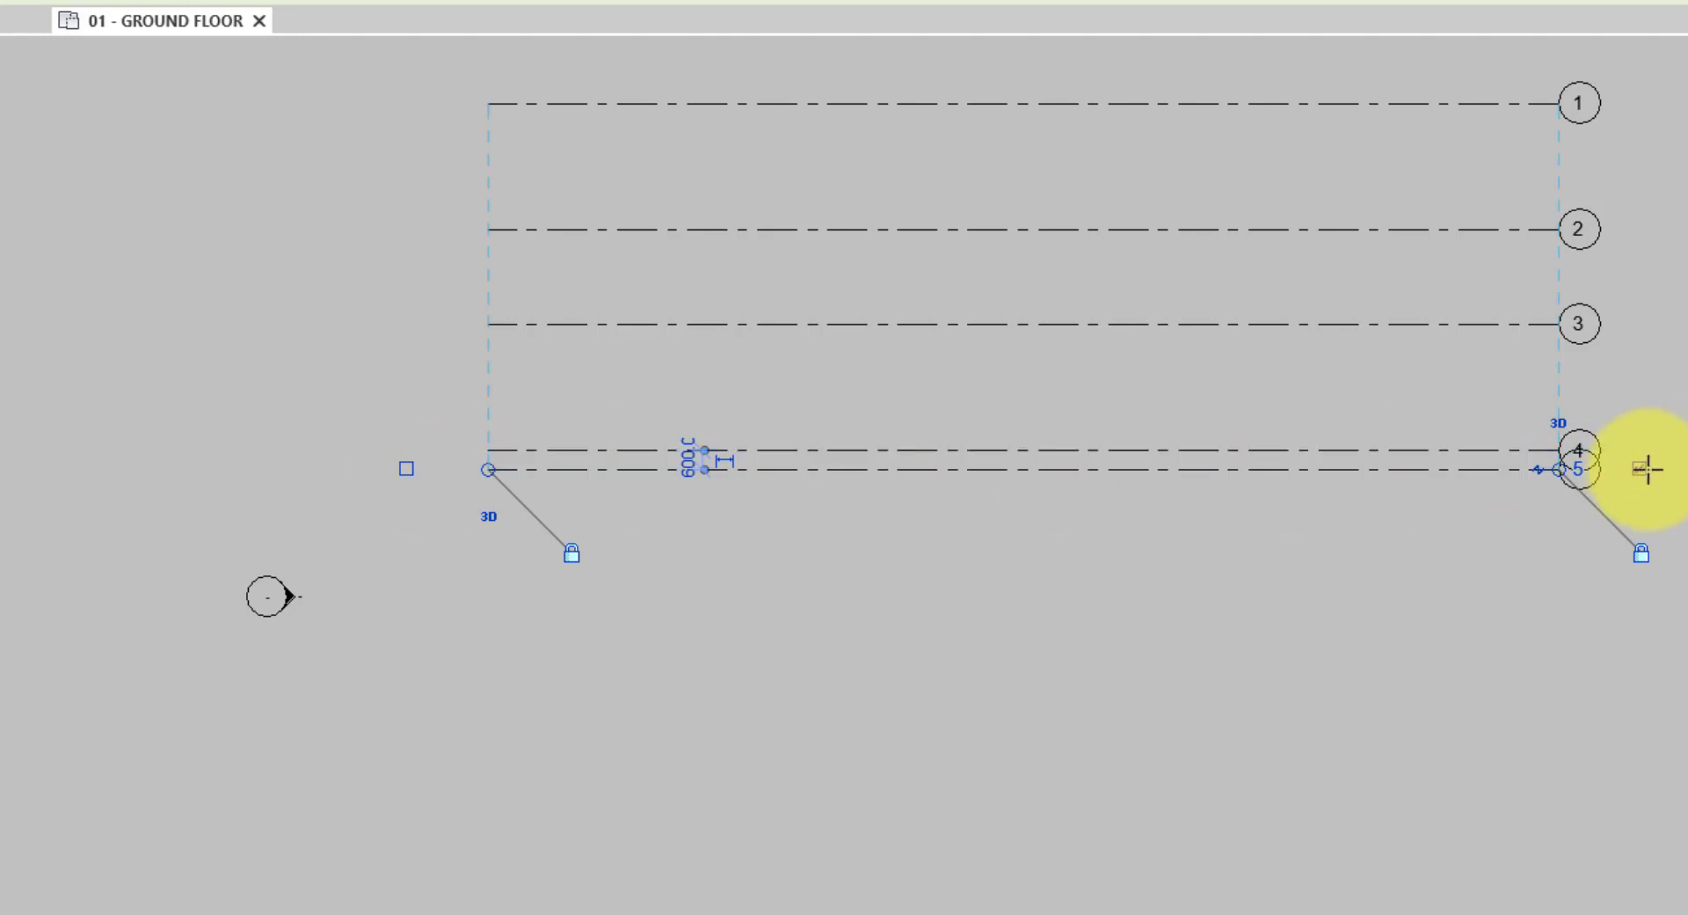
click(1640, 469)
click(1640, 468)
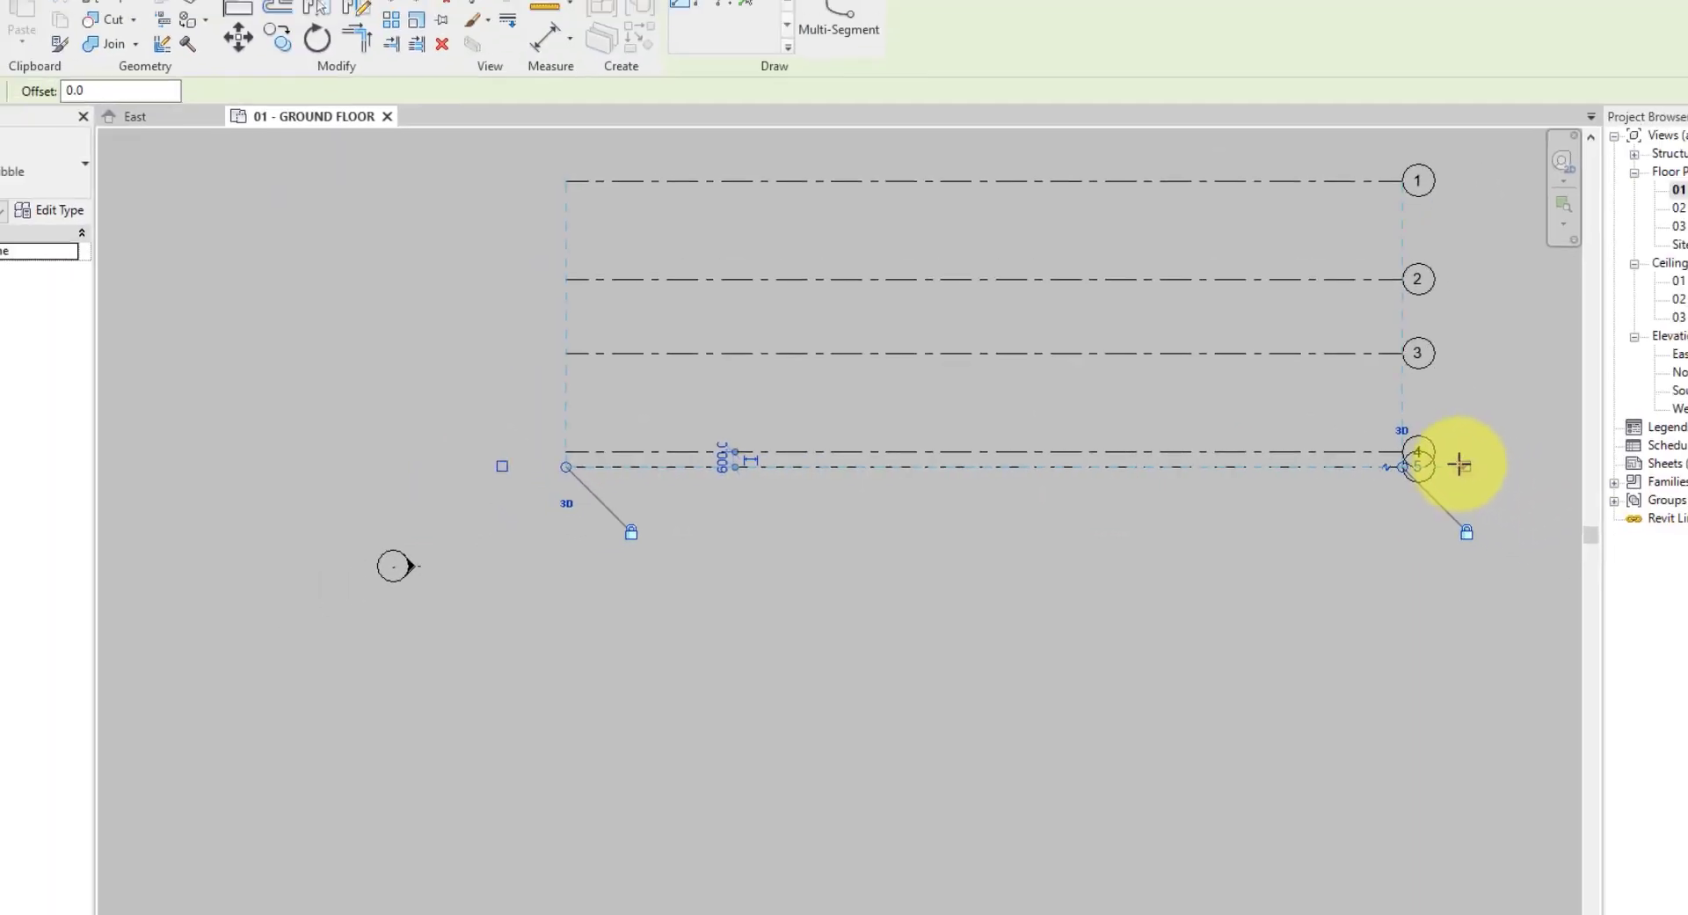
Enable Plan View Symbols End 1 (Default) for the 6.5mm Bubble grid type and apply it
click(25, 75)
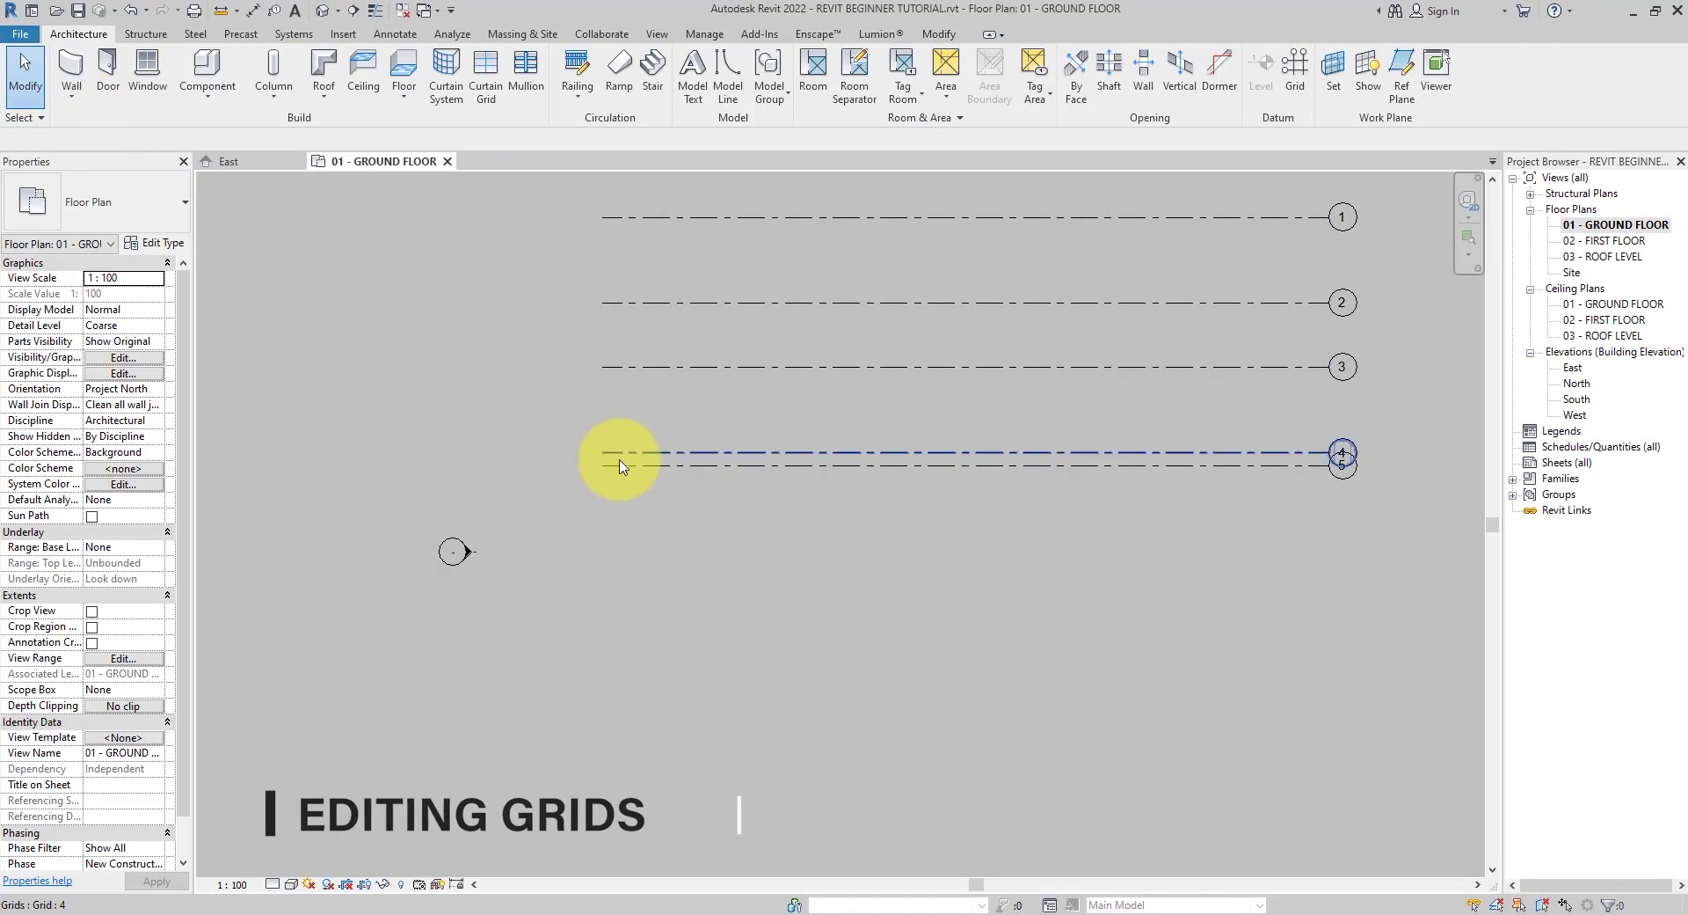
click(648, 464)
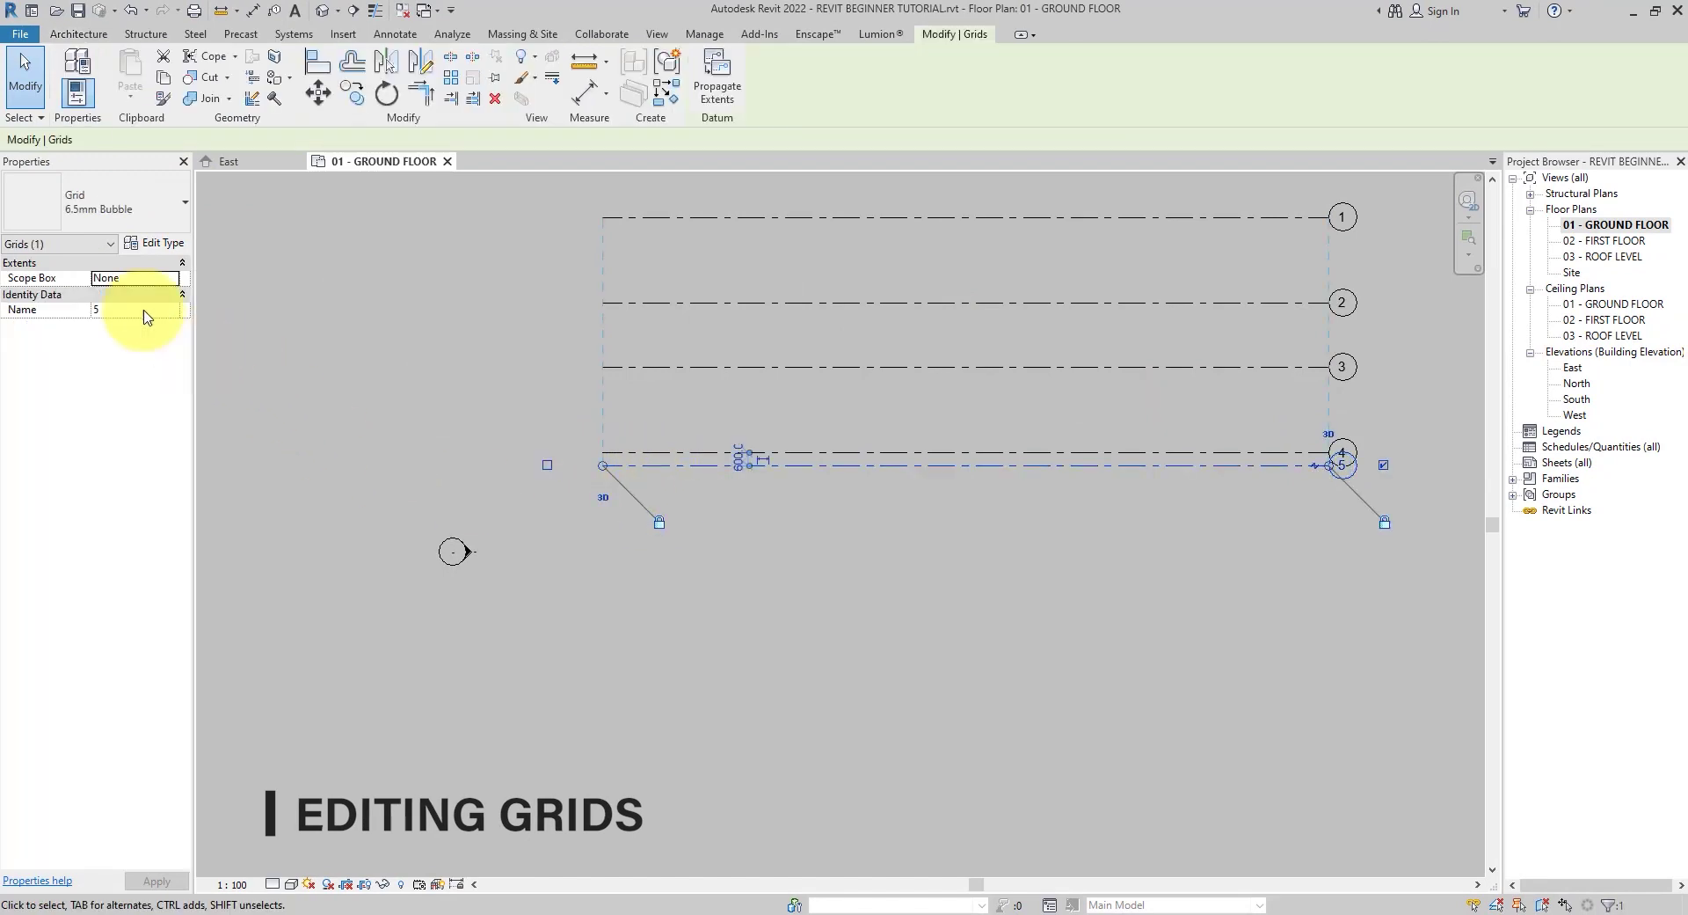
click(161, 246)
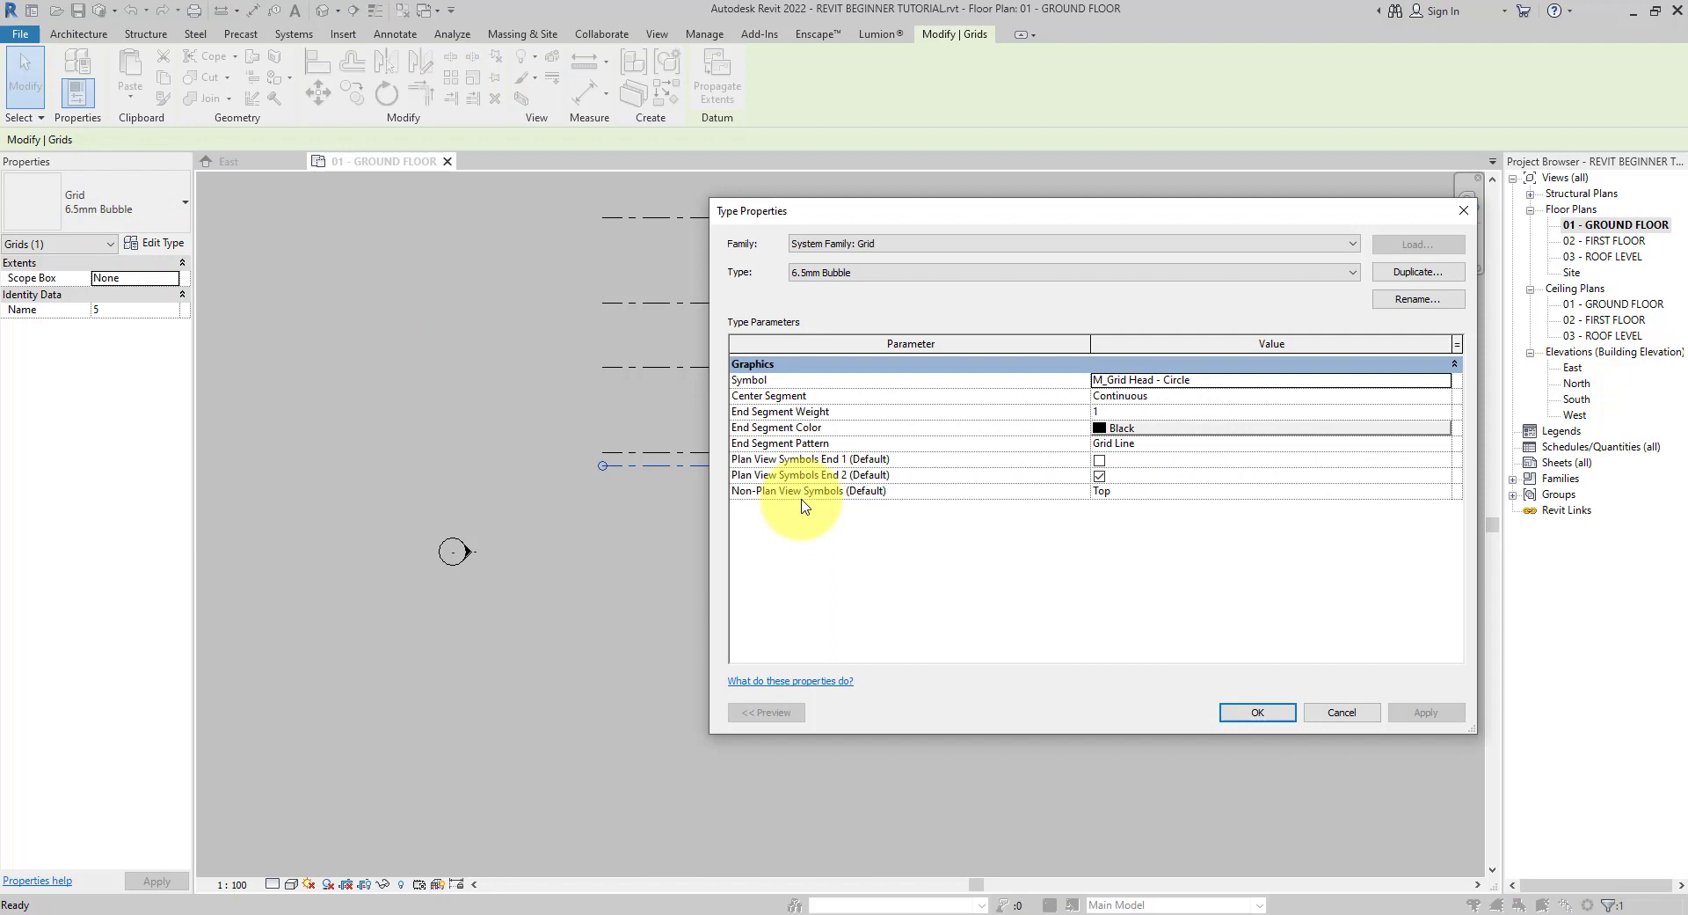
click(1099, 460)
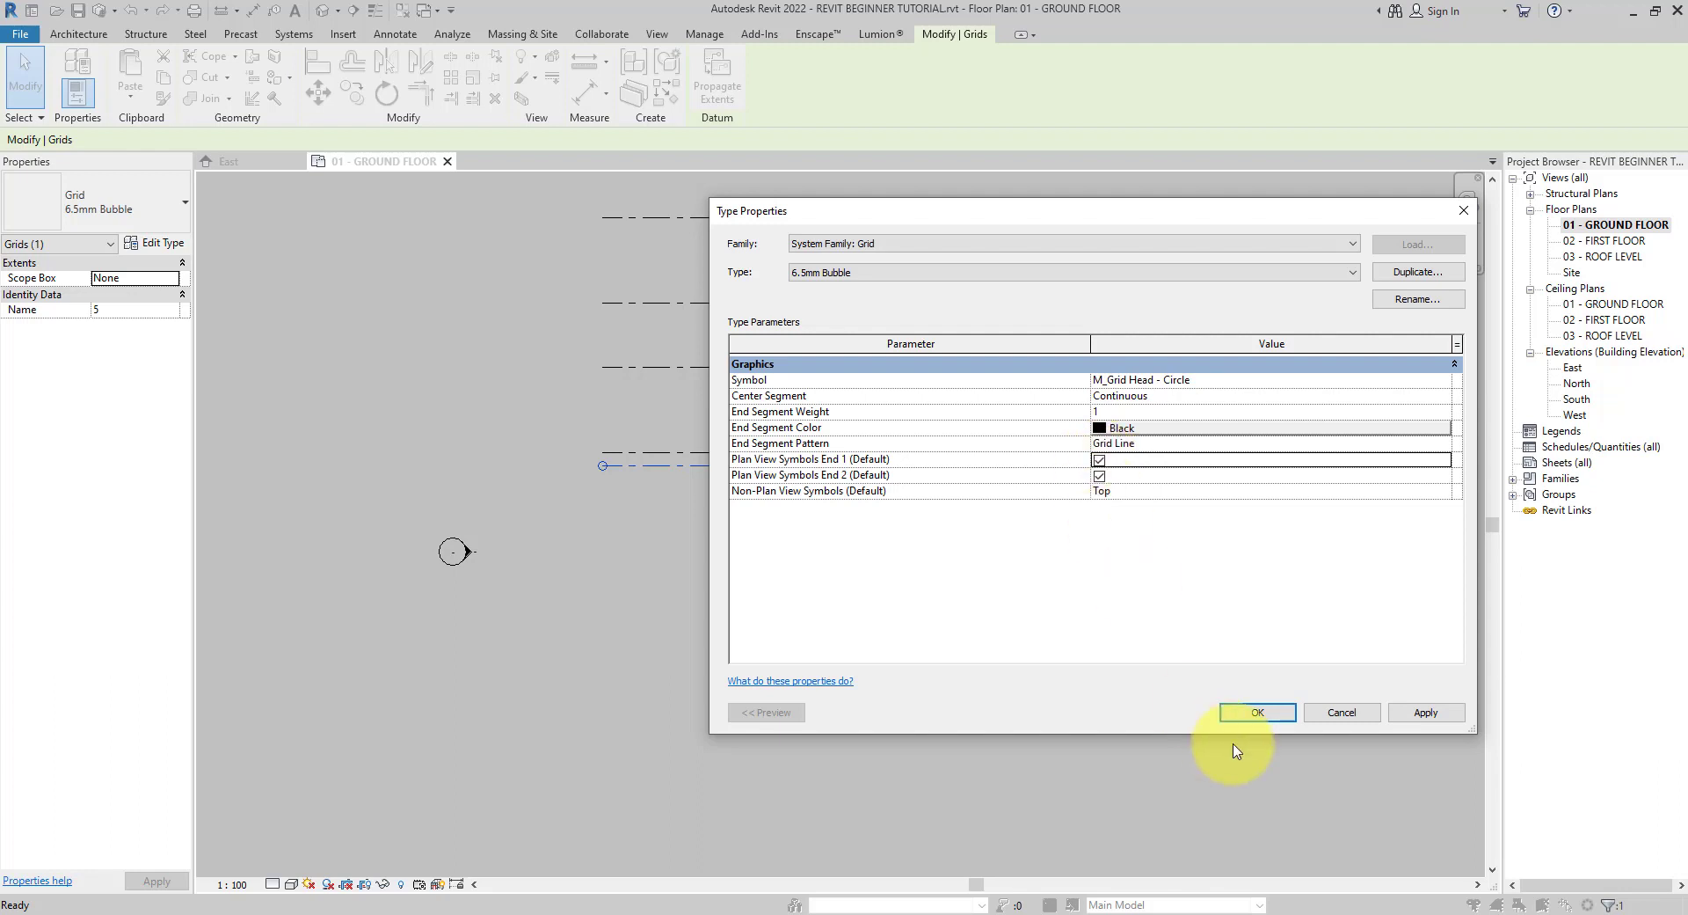
click(1425, 717)
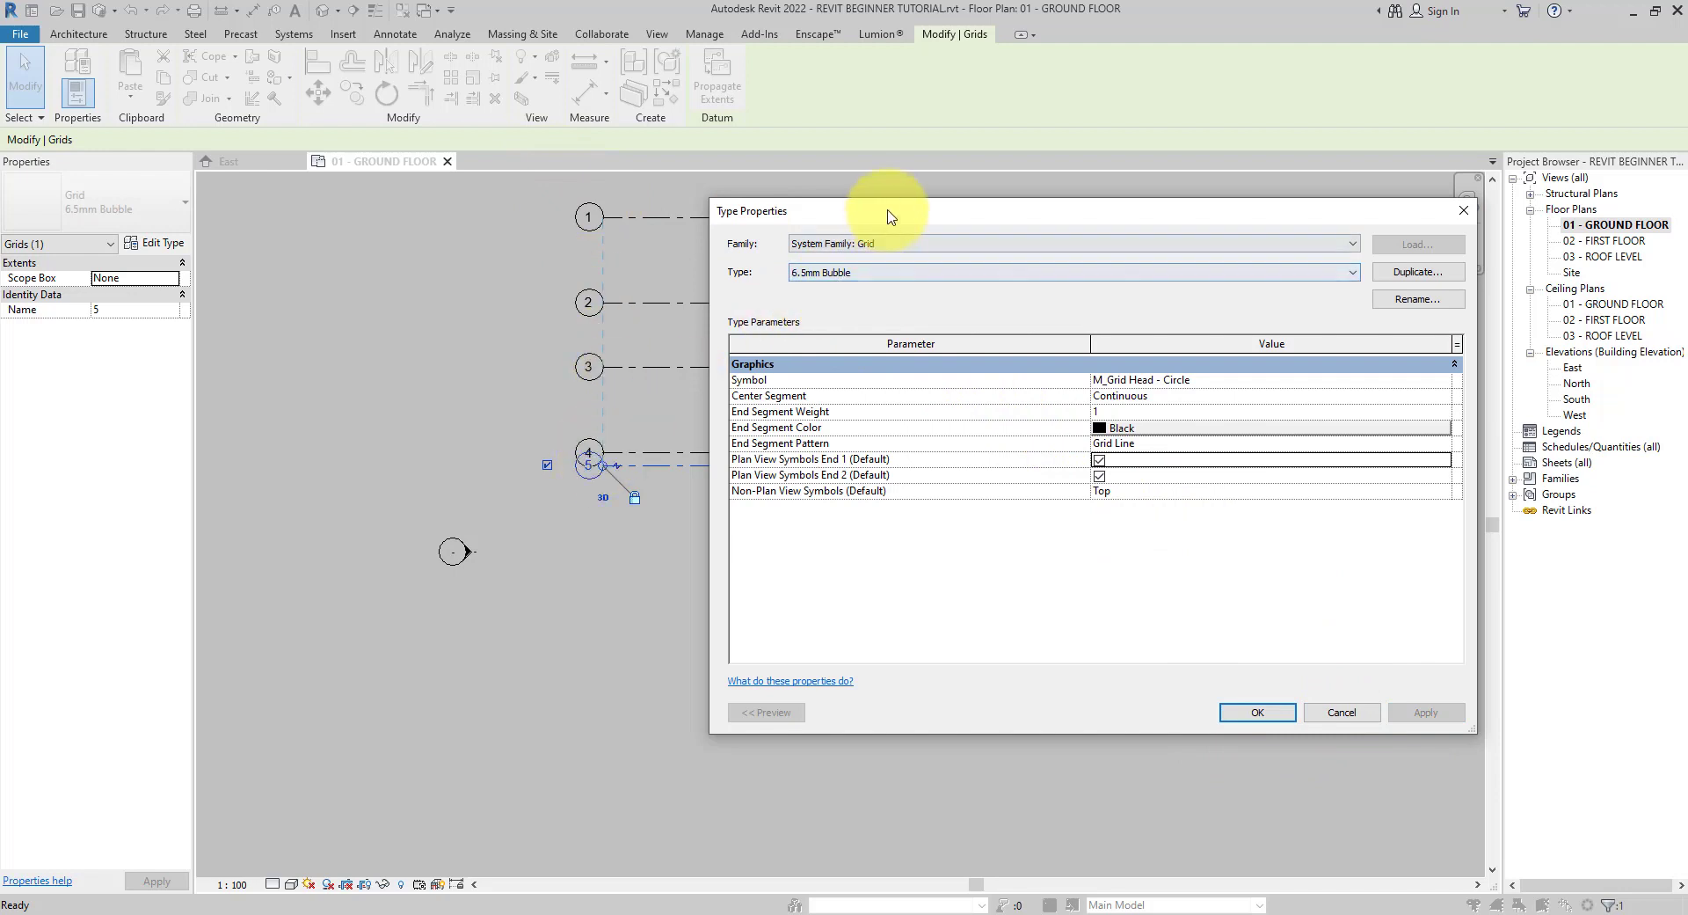
drag(885, 214, 917, 190)
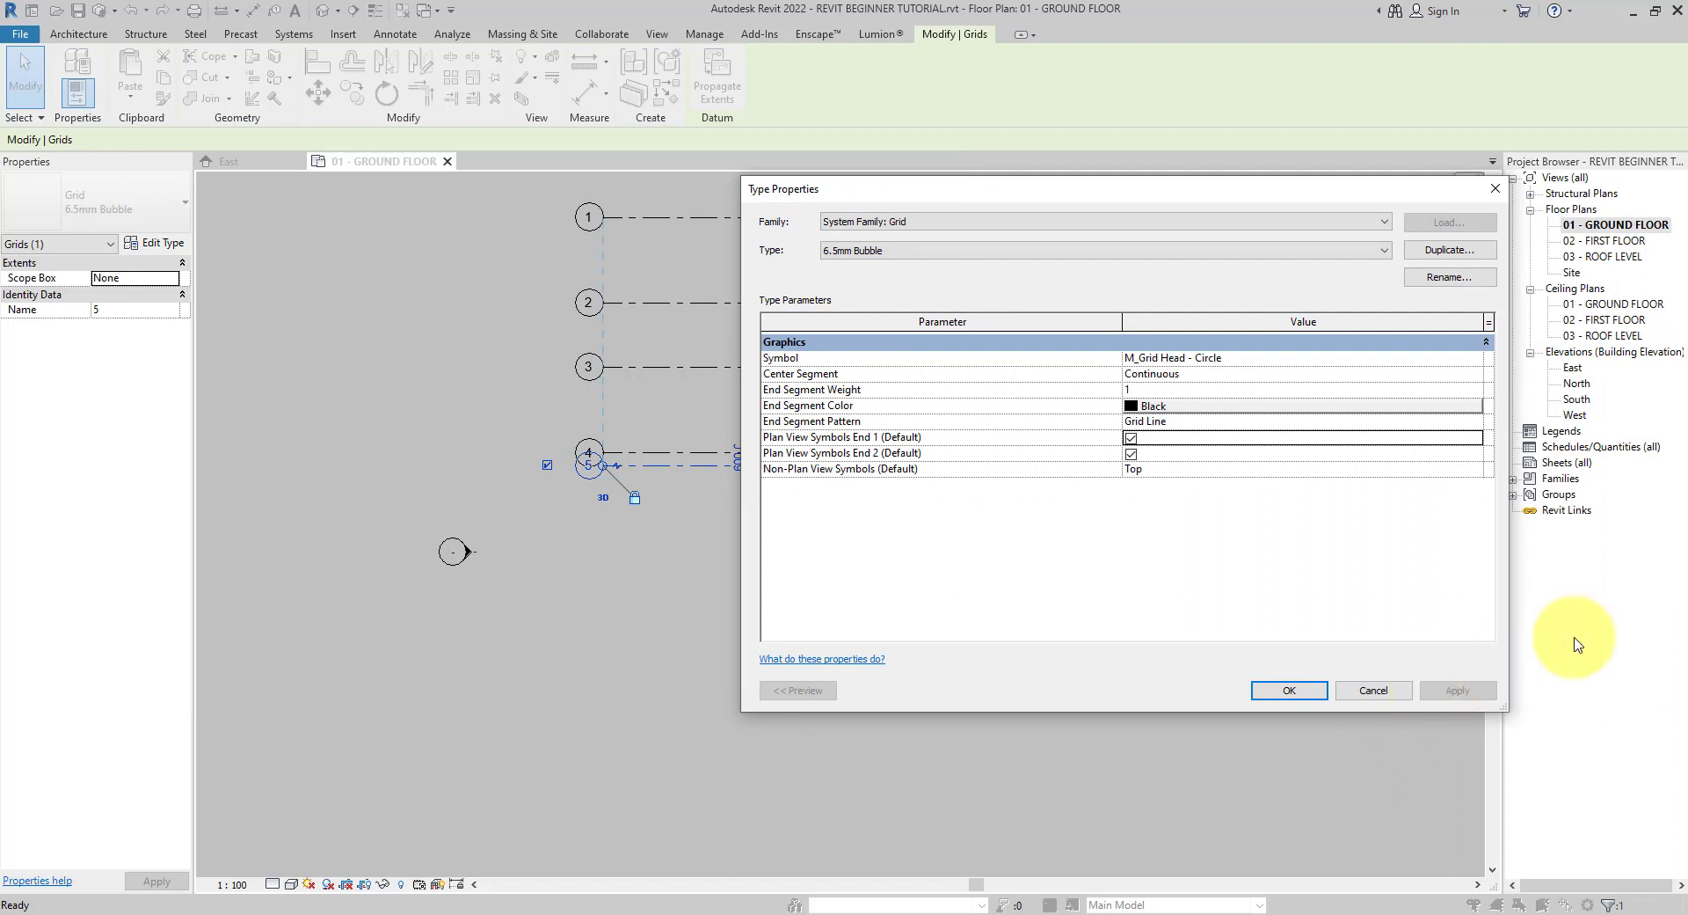
Duplicate the grid type as '6.5mm Bubble - TYPE 2' with Center Segment set to None
click(1443, 251)
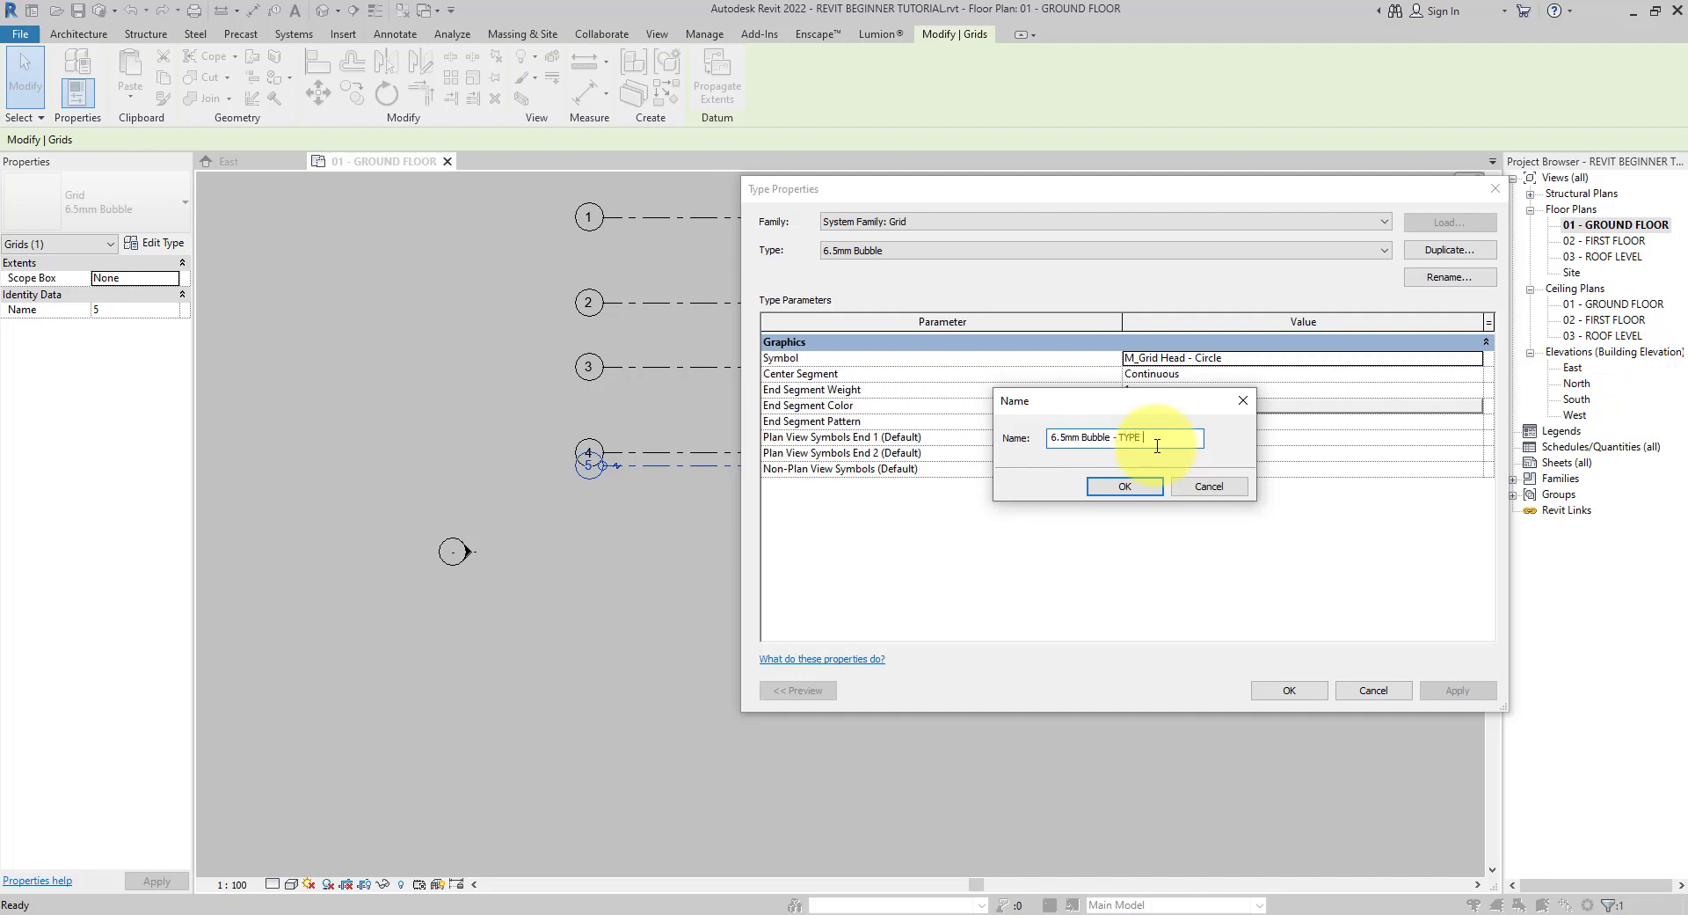
click(1115, 484)
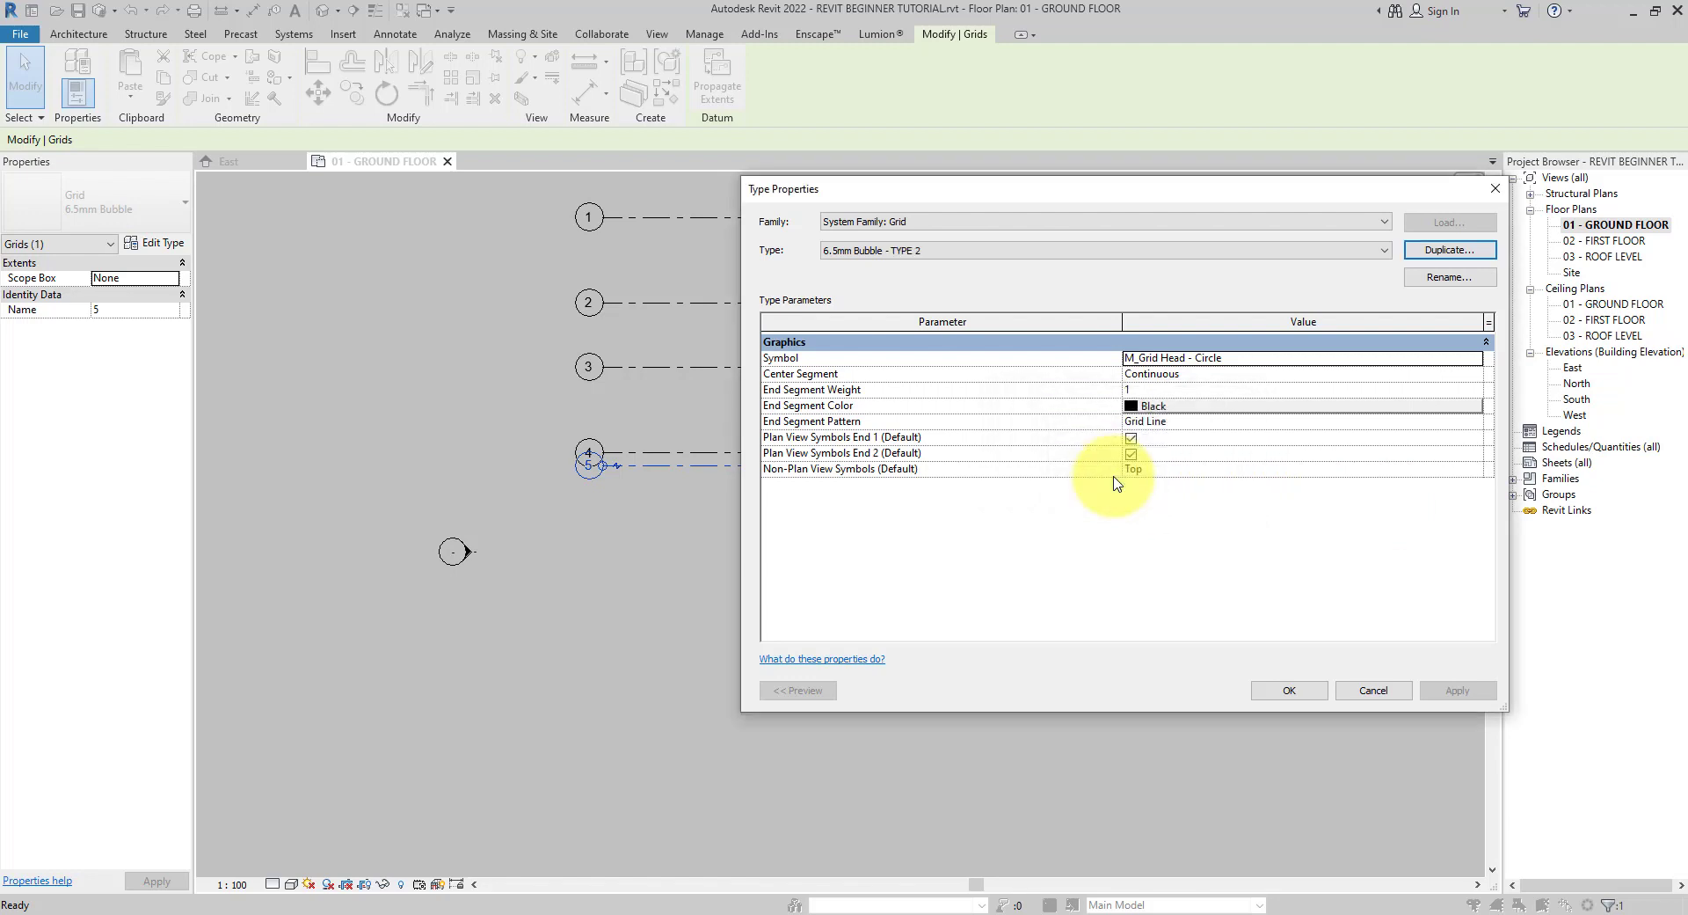
click(1461, 372)
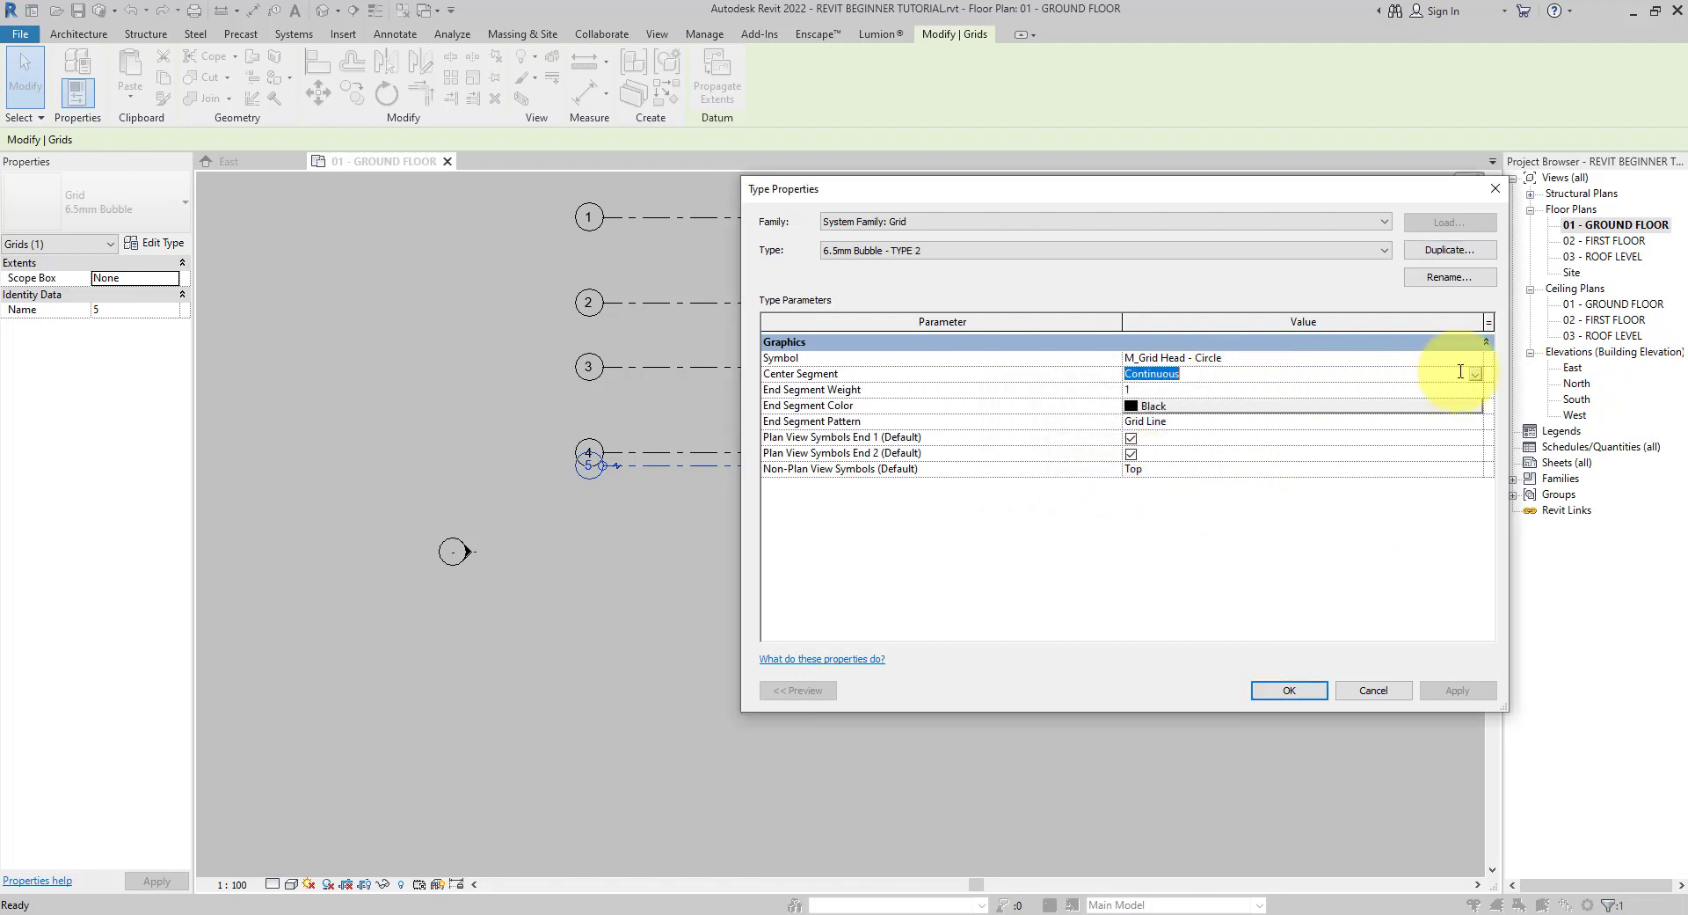
click(1478, 376)
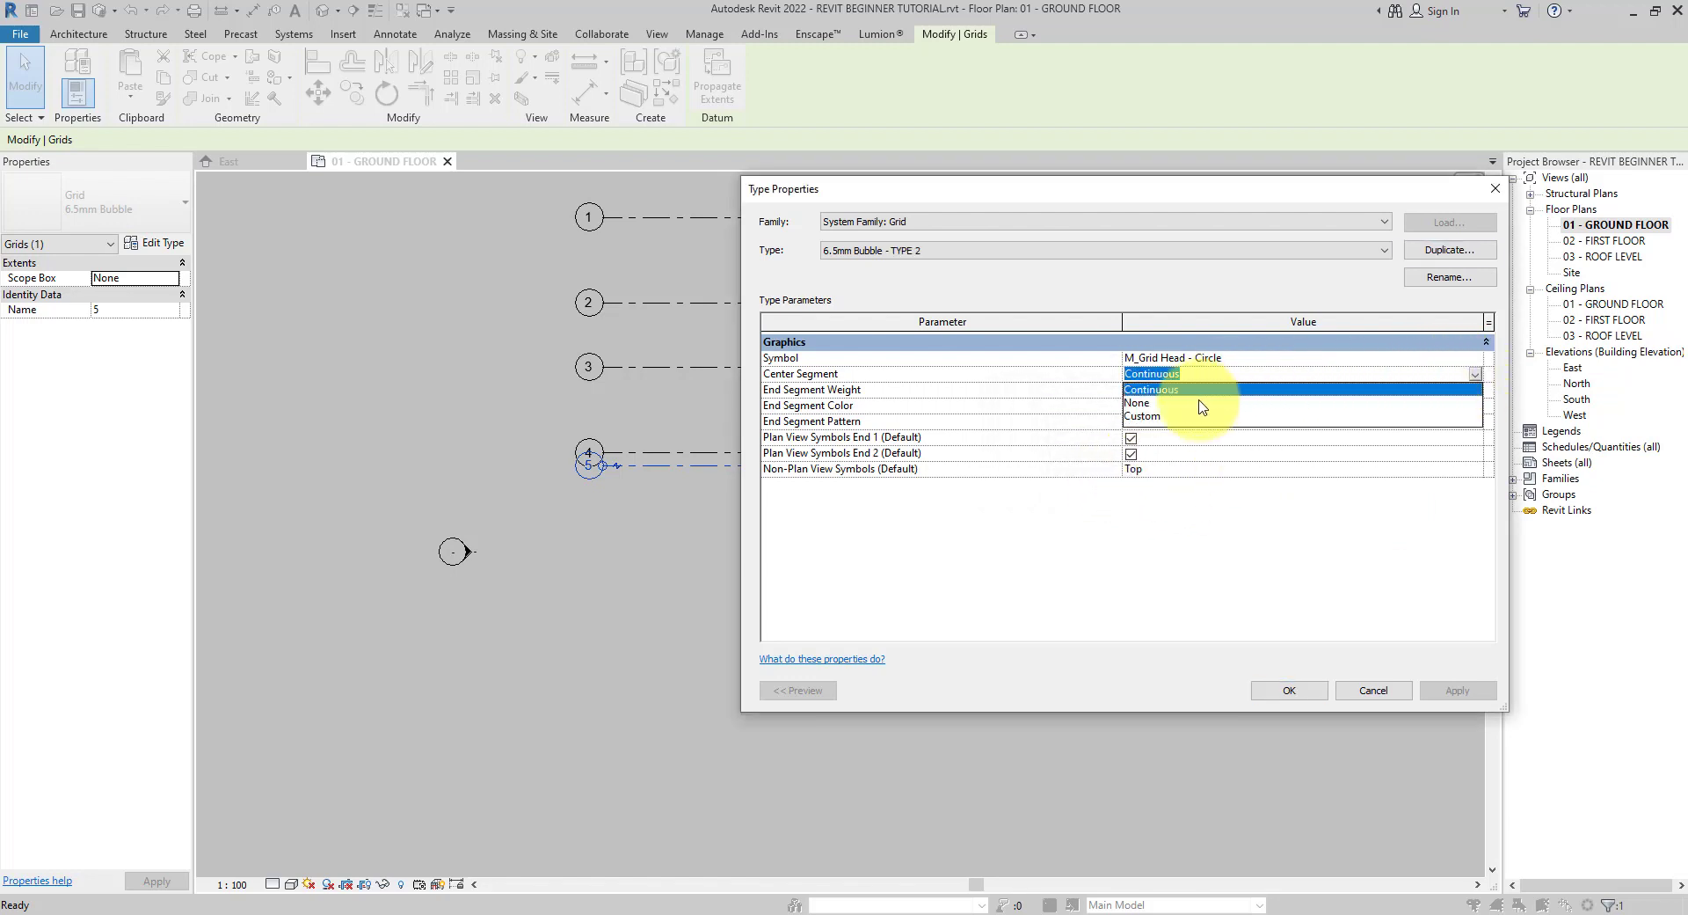
click(1147, 404)
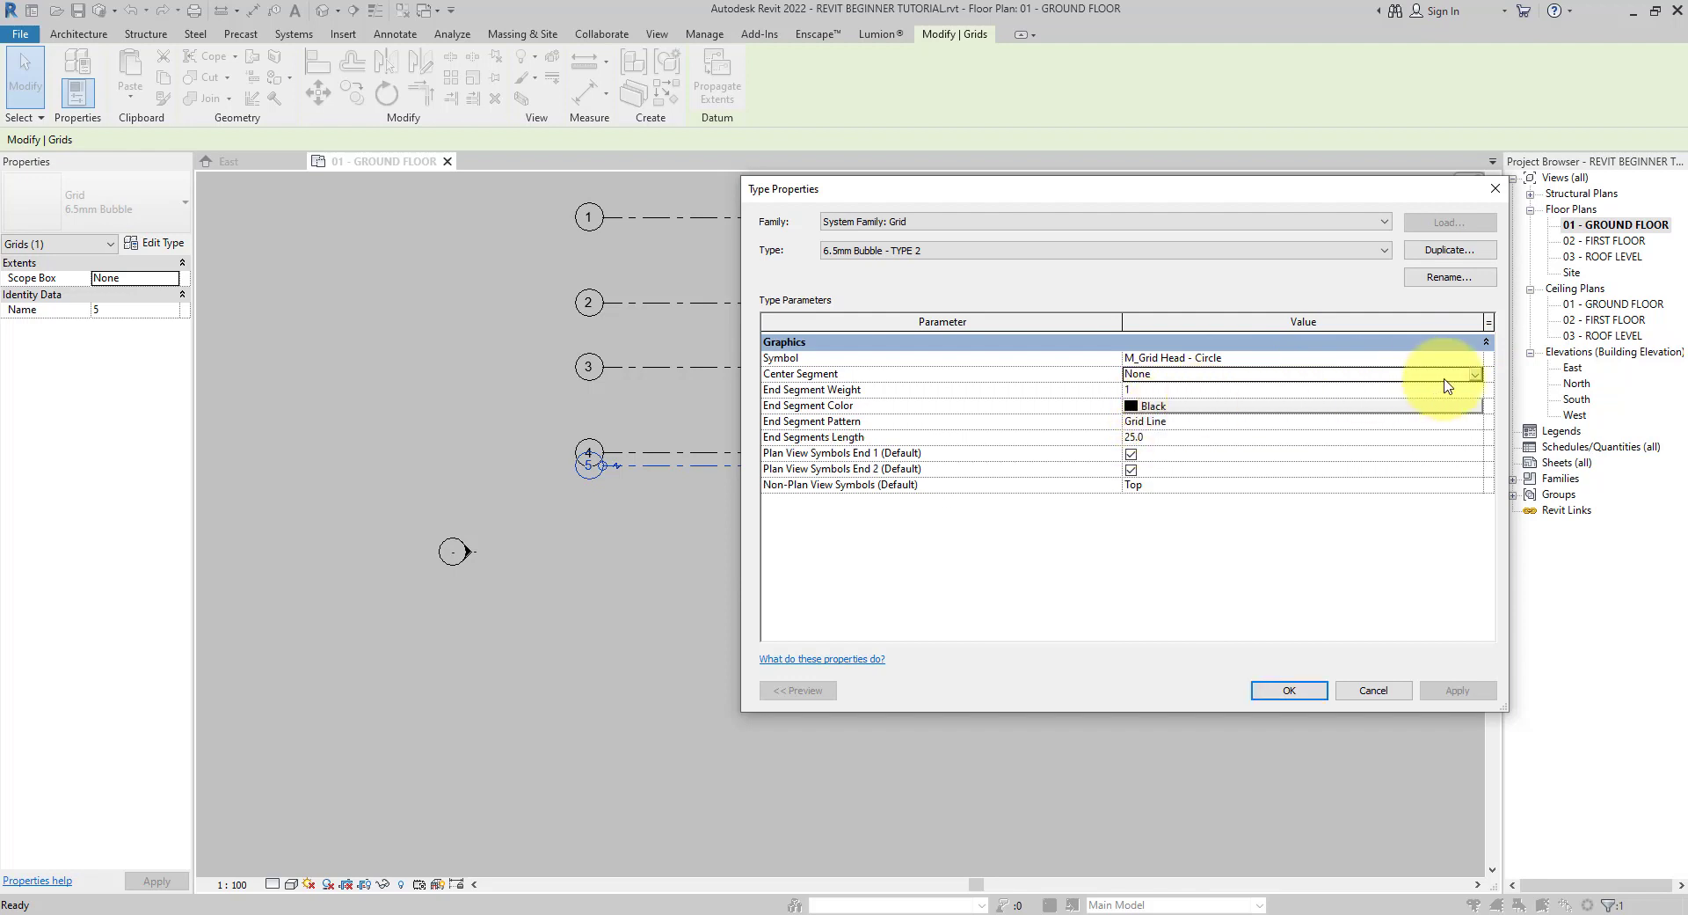
Try a custom grey center segment, then set Center Segment back to None
click(1478, 379)
click(1168, 417)
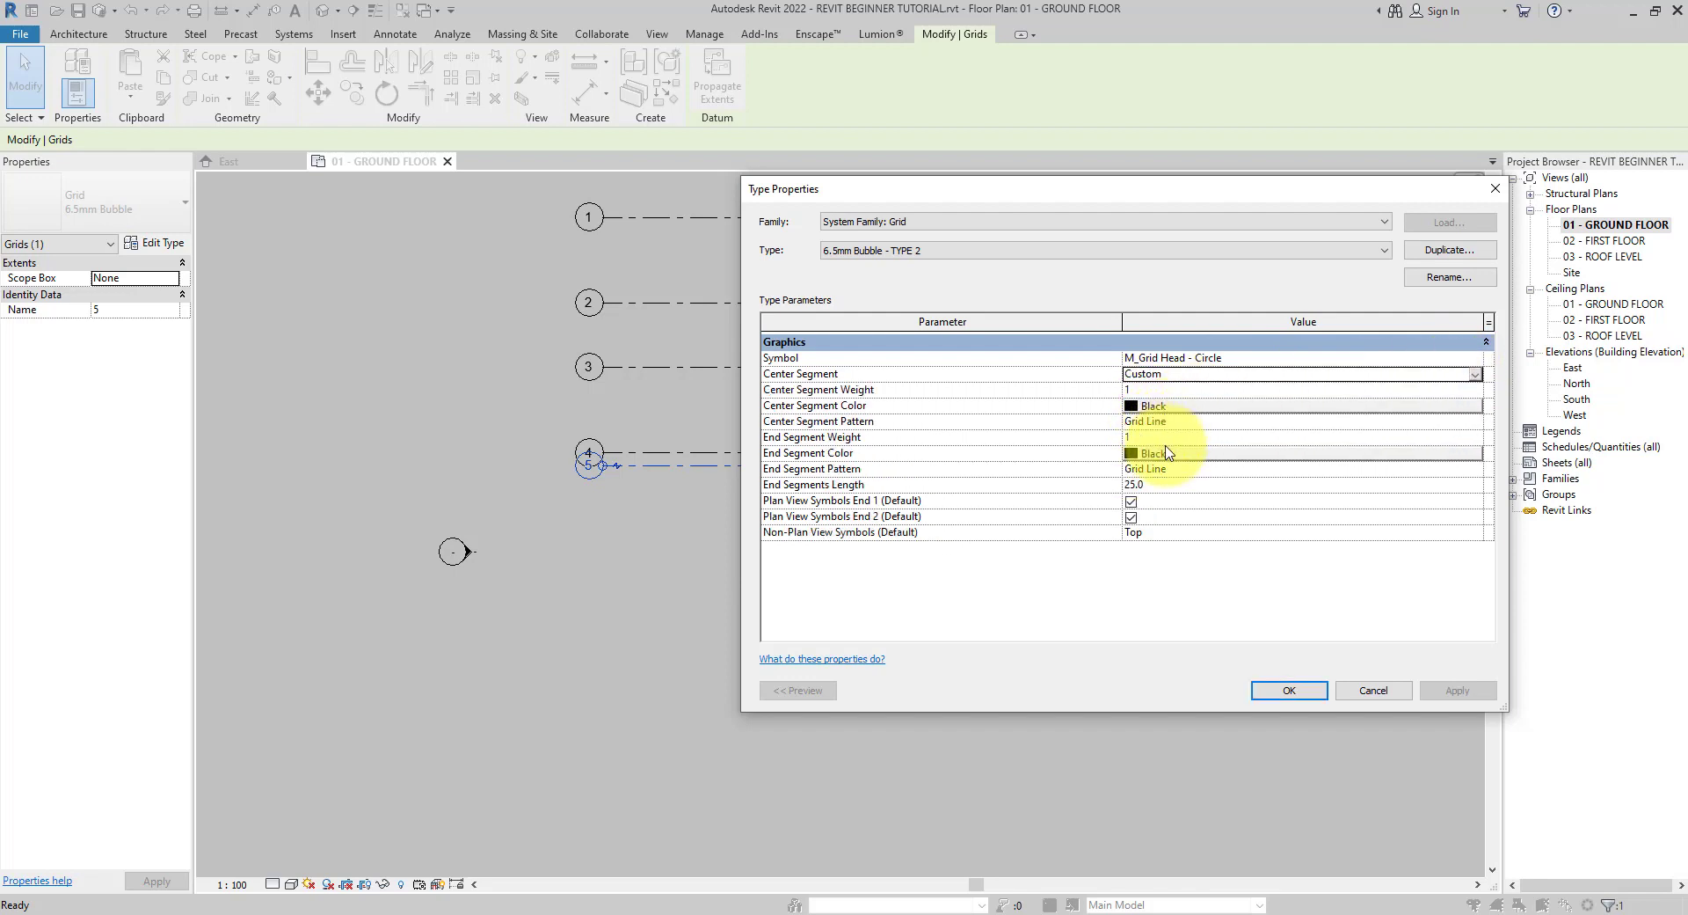
click(1165, 407)
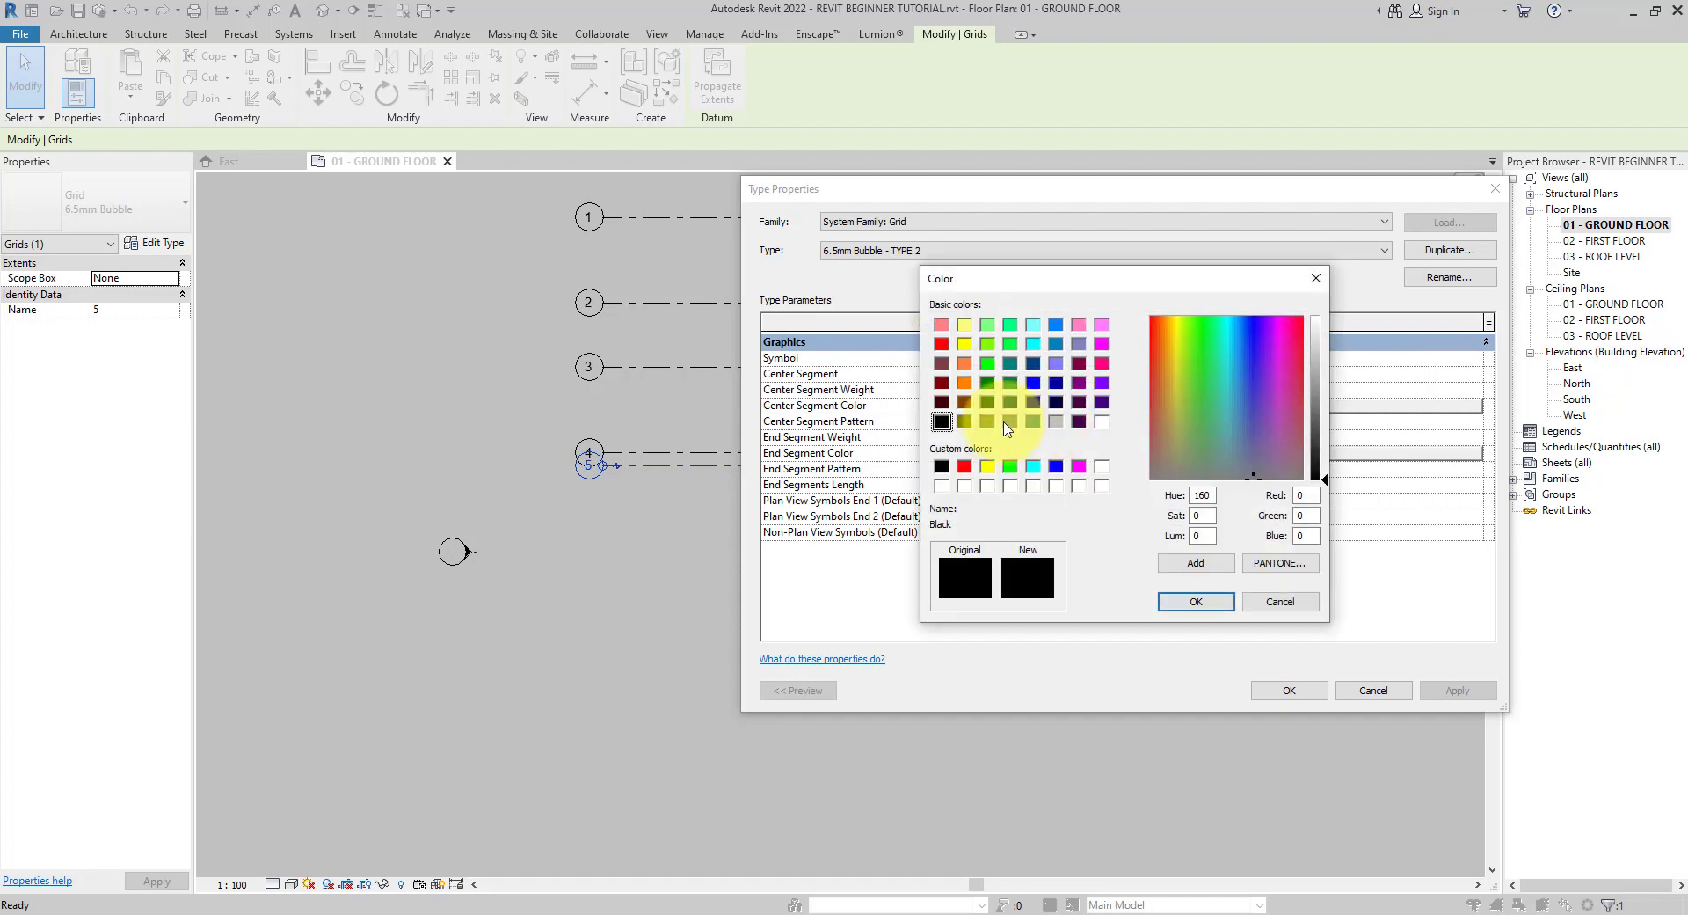
click(1009, 421)
click(1196, 601)
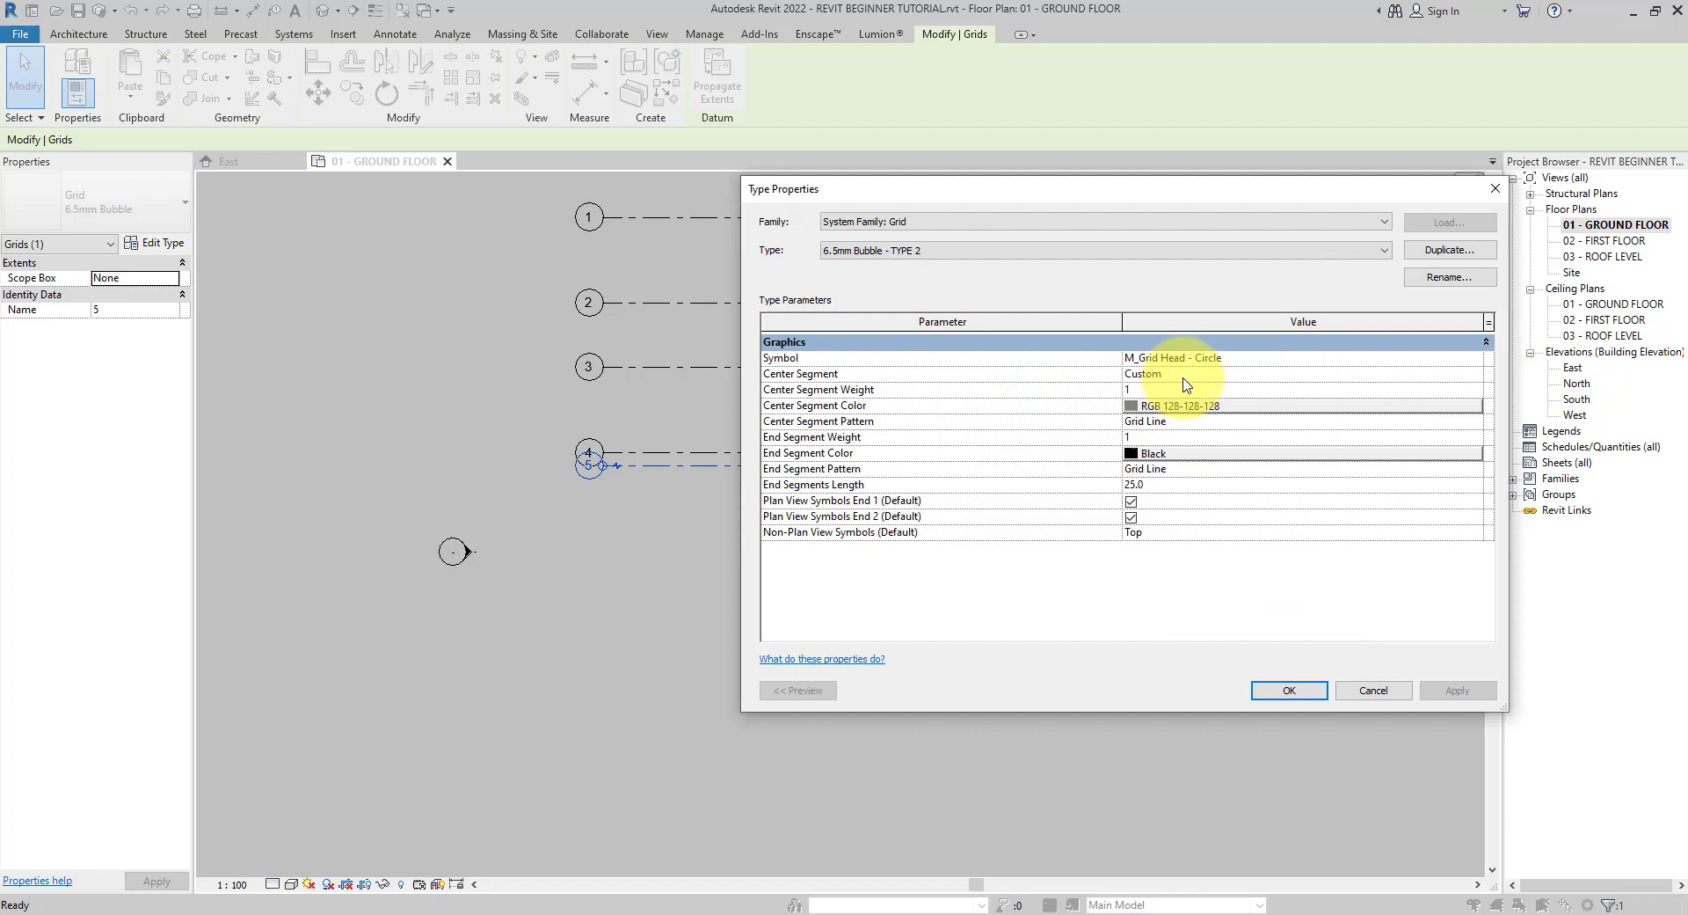
click(1427, 377)
click(1478, 378)
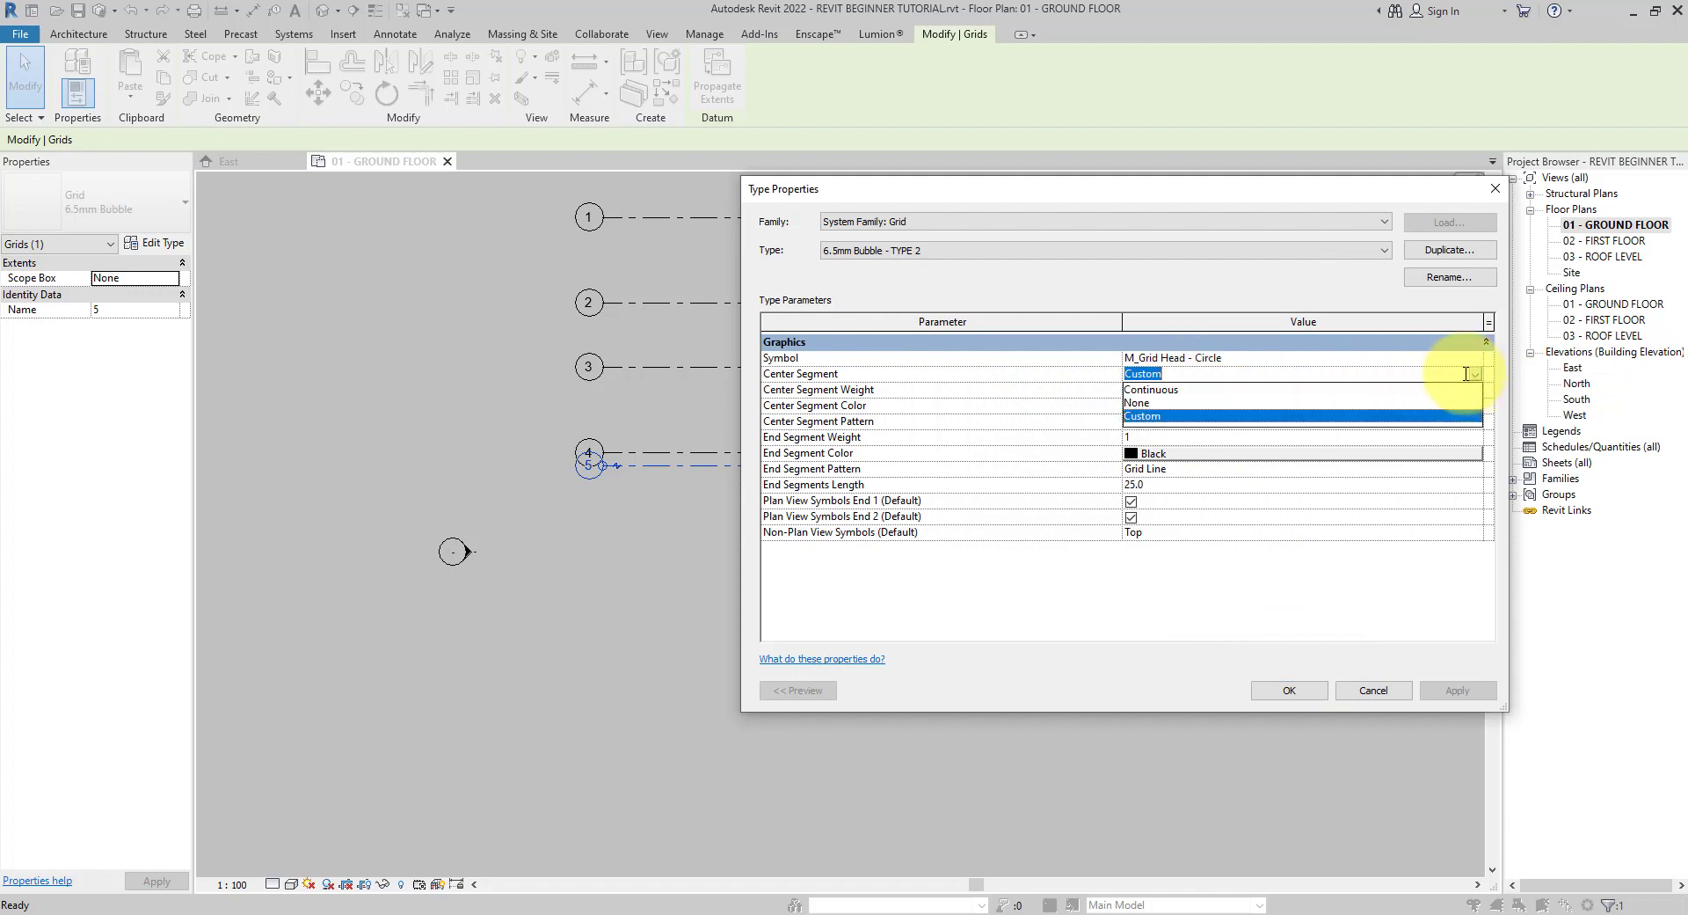
click(1170, 421)
Confirm the new grid type and deselect to review grids 3 and 5 without center lines
click(1290, 690)
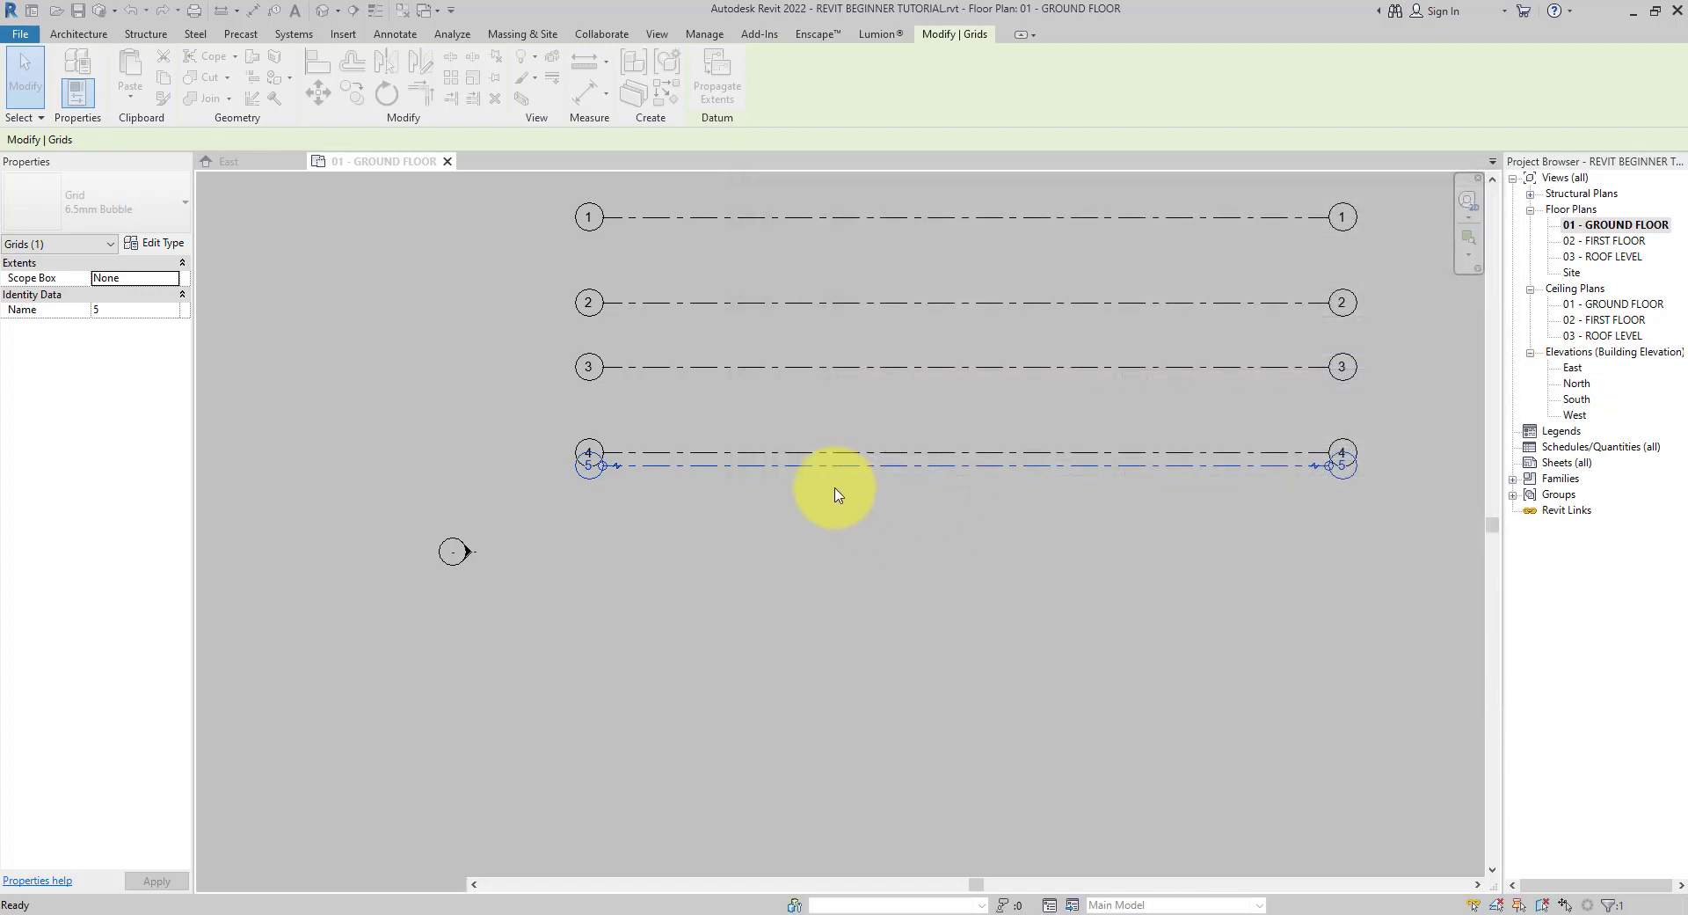
key(Escape)
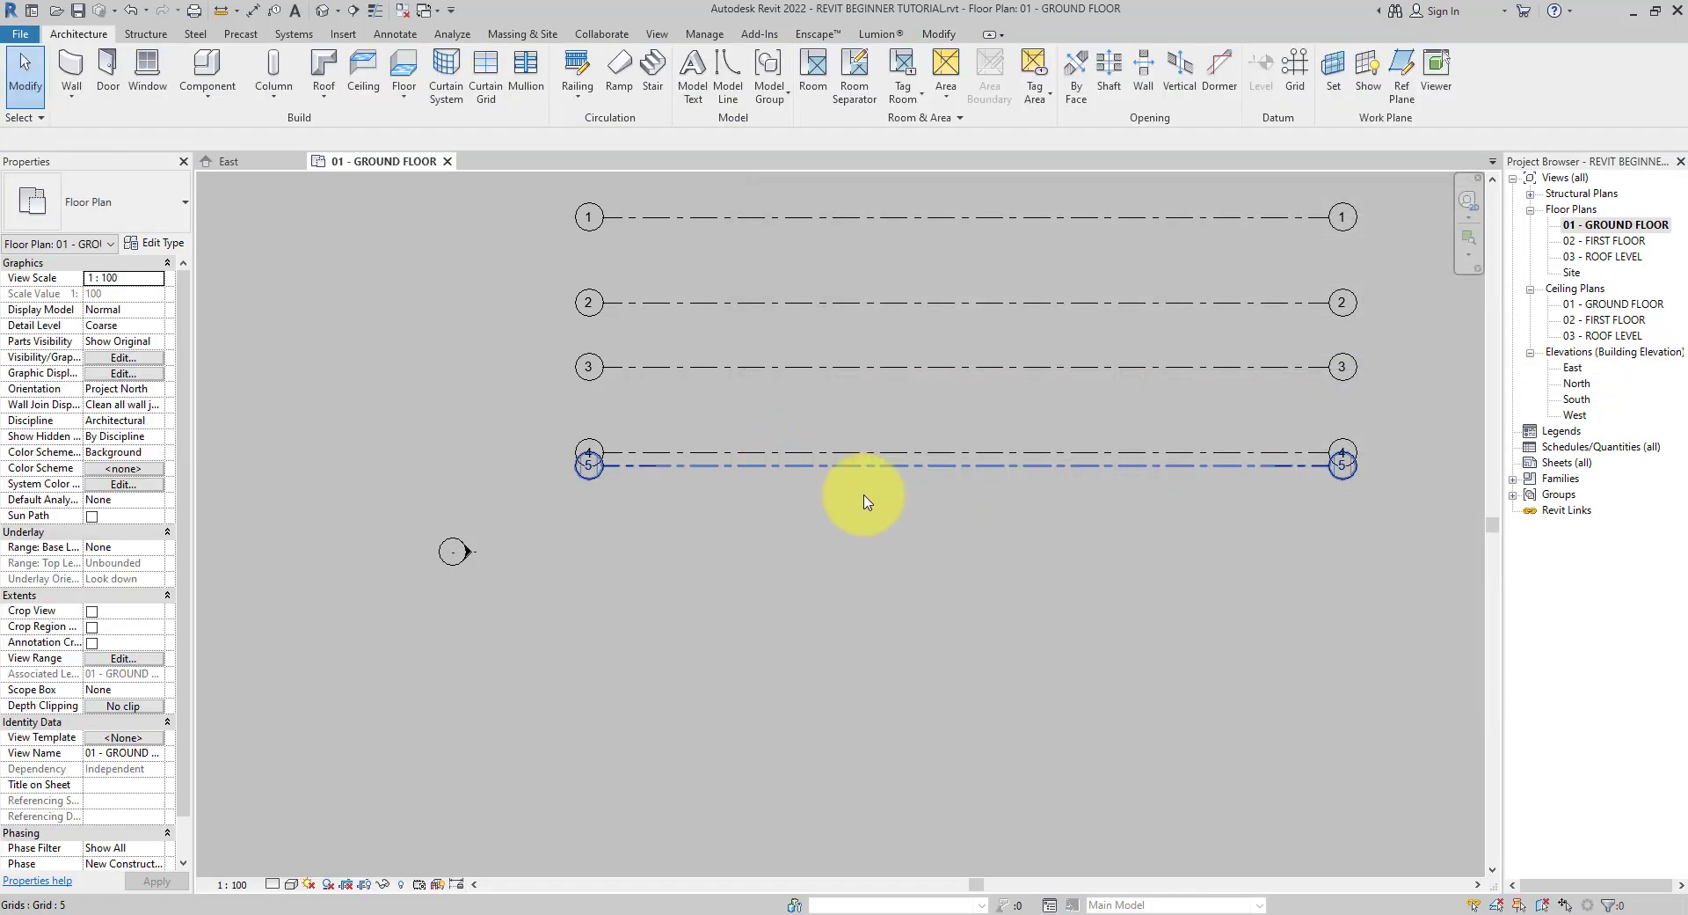
click(824, 464)
key(Escape)
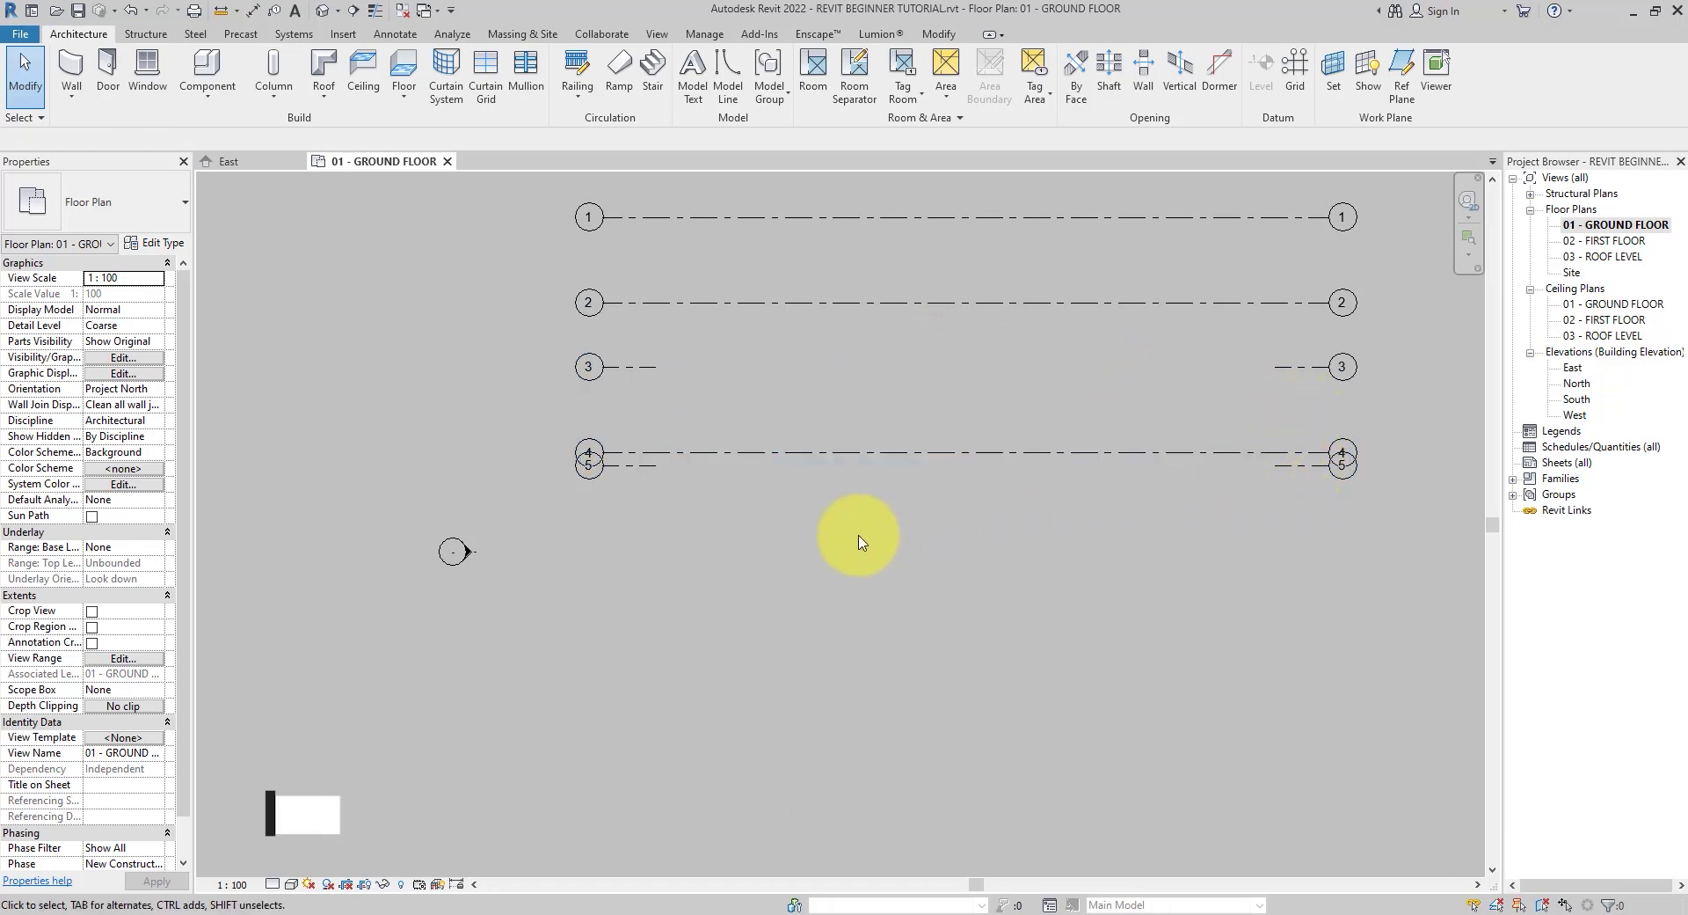
Stretch the horizontal grids' left and right ends slightly outward
click(730, 475)
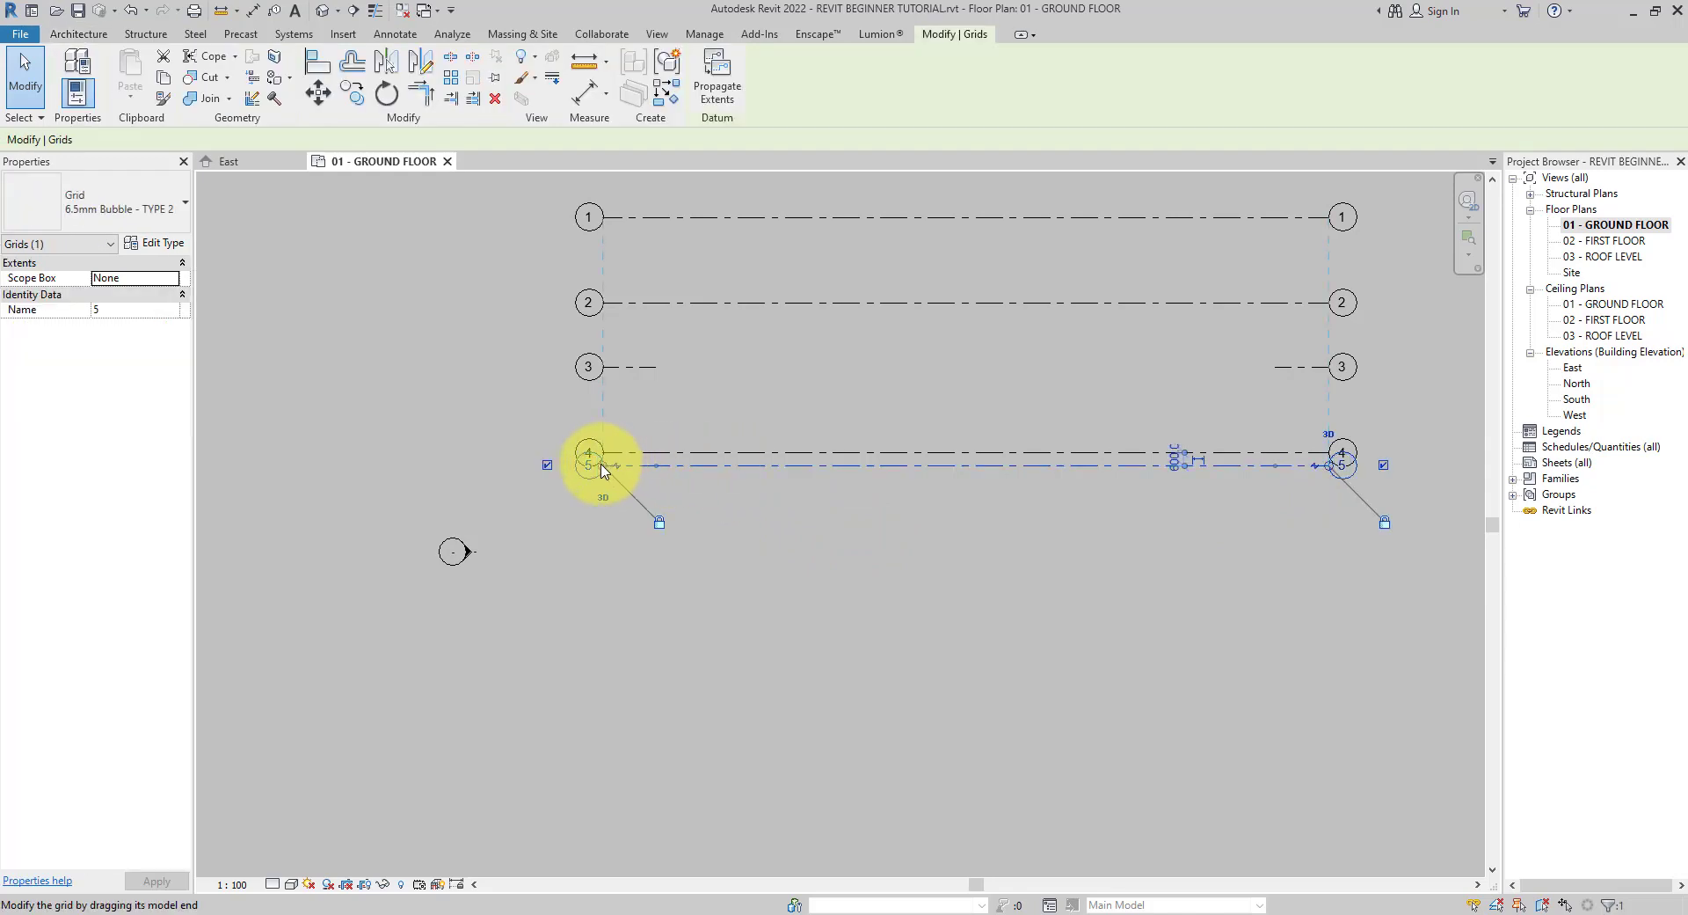
drag(602, 470, 538, 475)
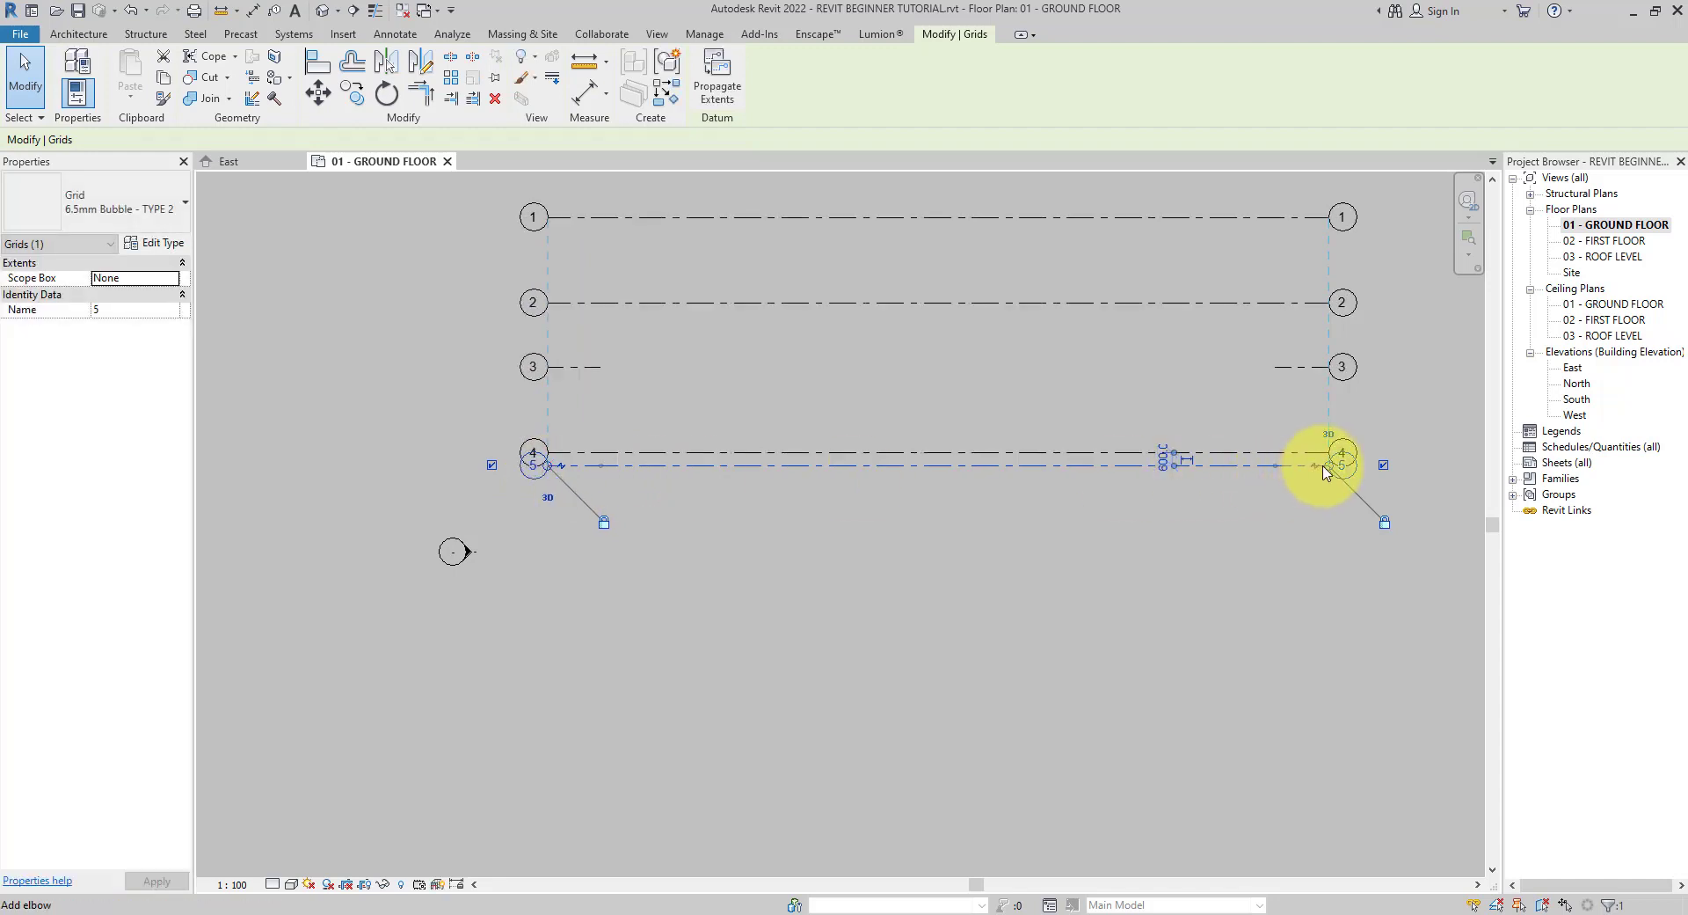
drag(1335, 462, 1329, 477)
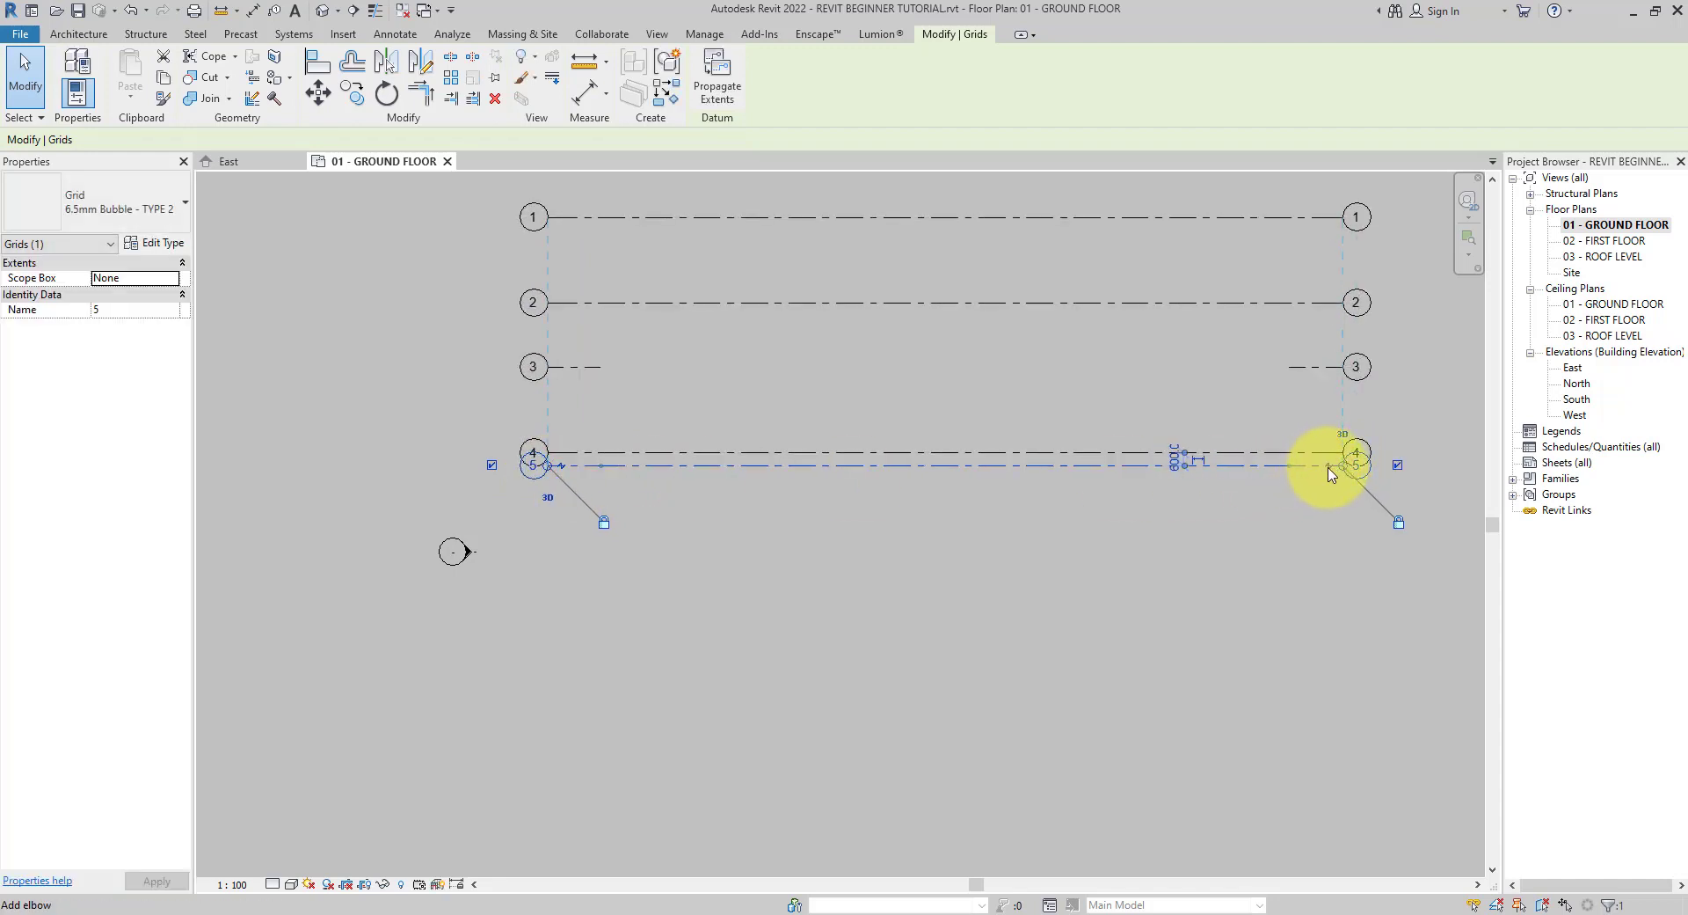
scroll(1388, 455, up, 3)
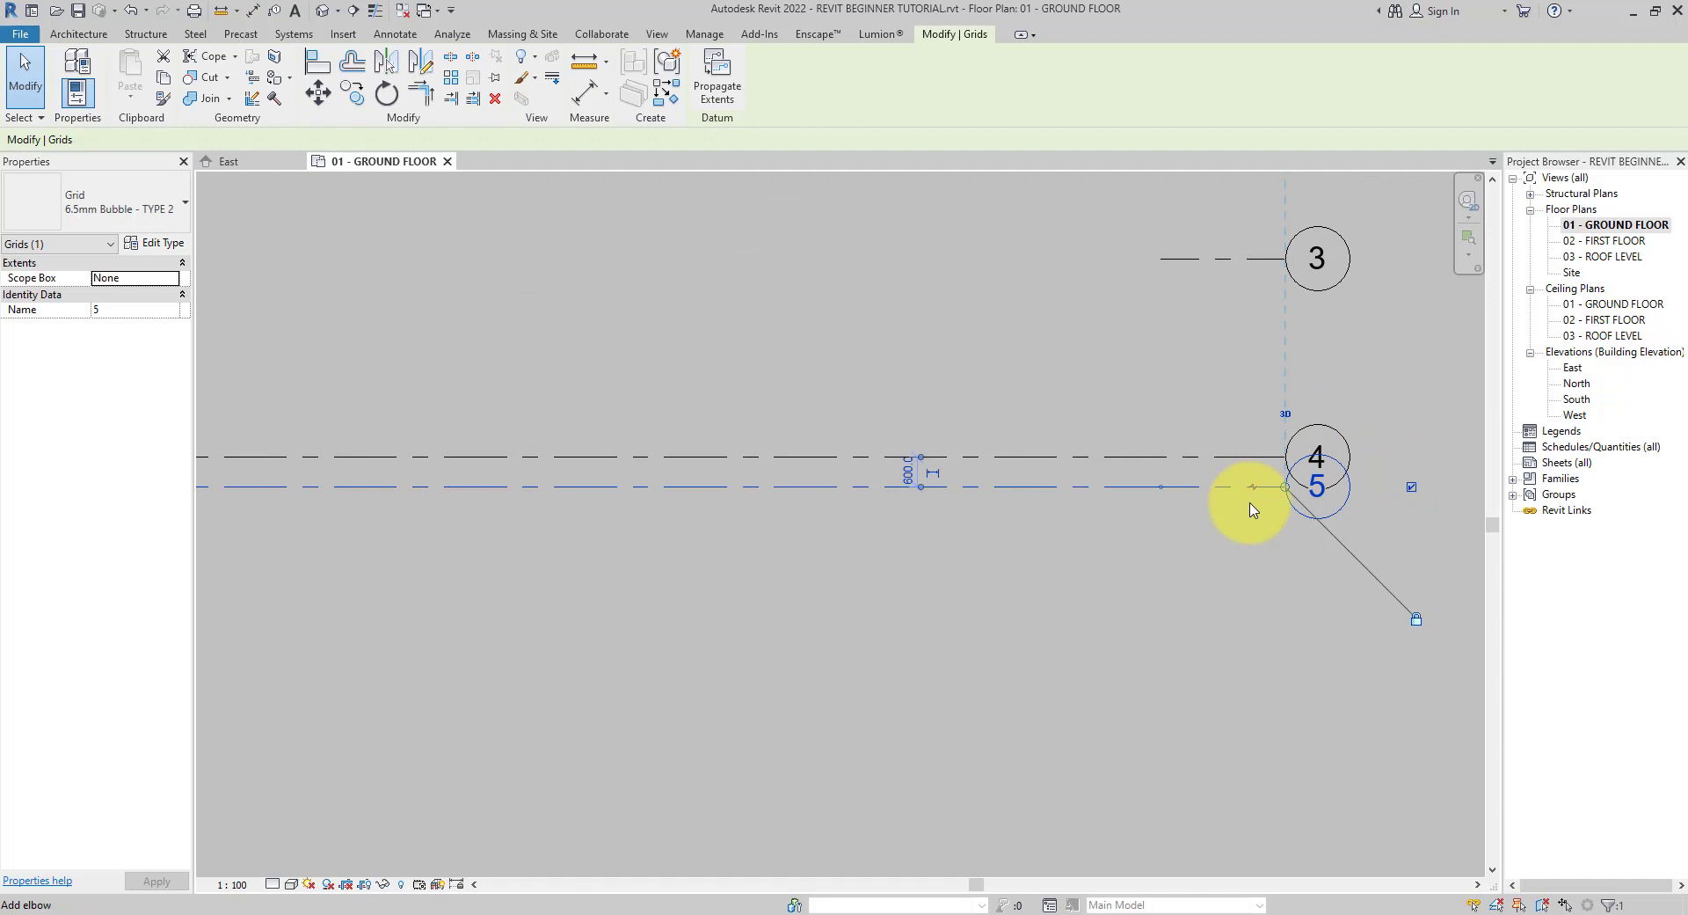
scroll(1357, 478, down, 1)
scroll(1352, 466, up, 3)
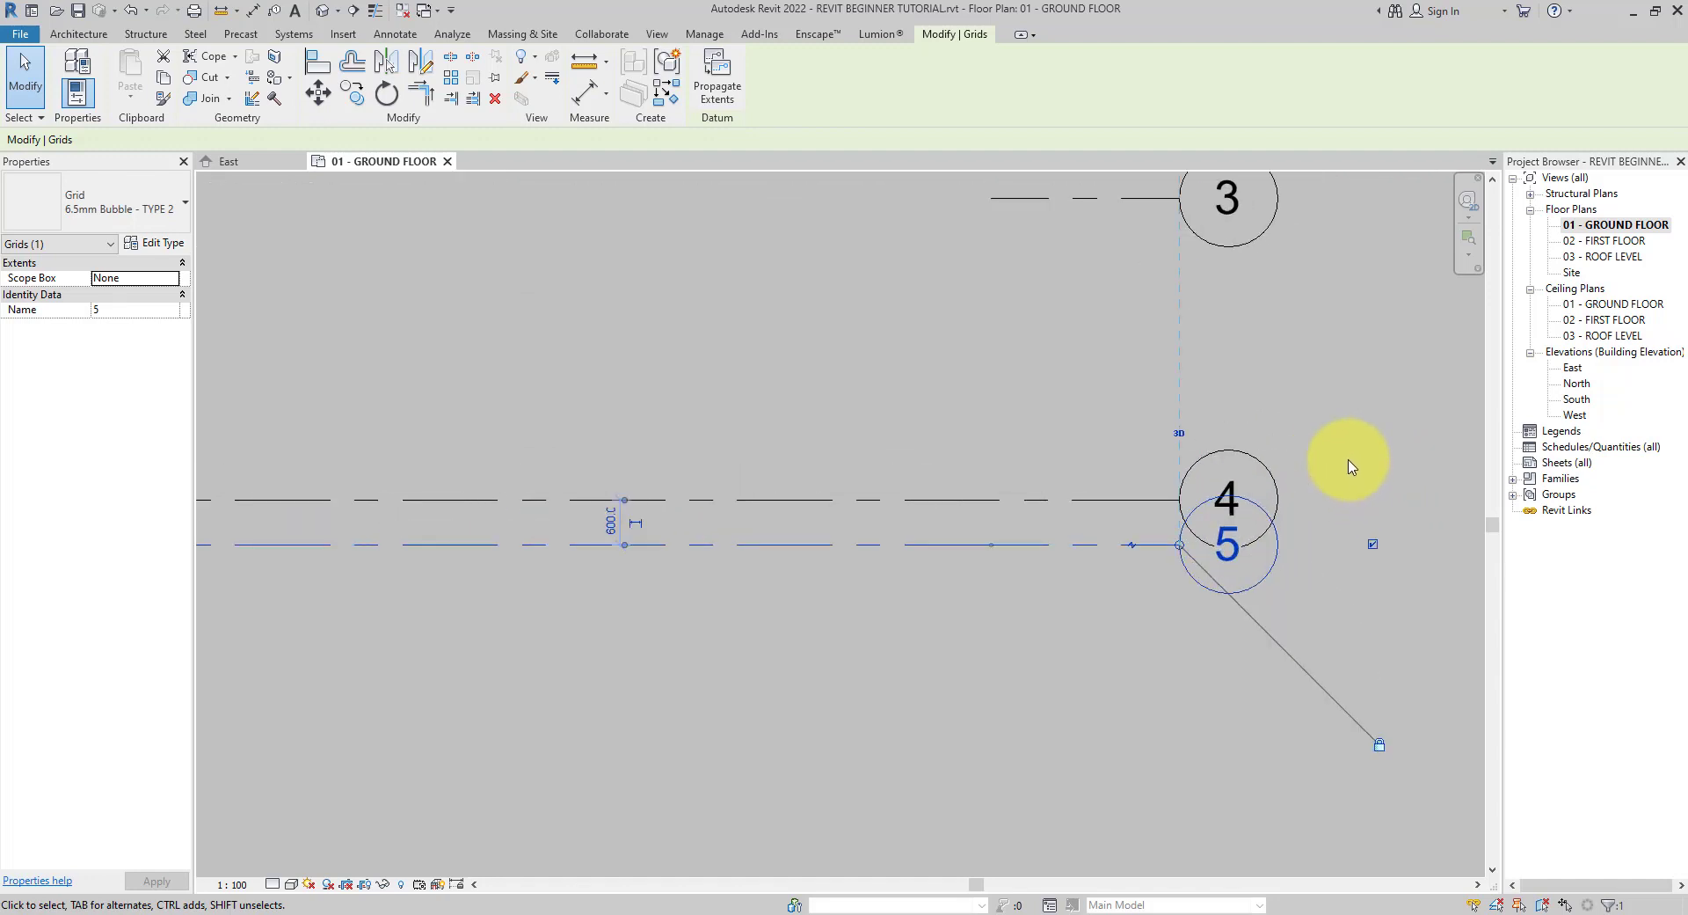
scroll(1353, 466, down, 5)
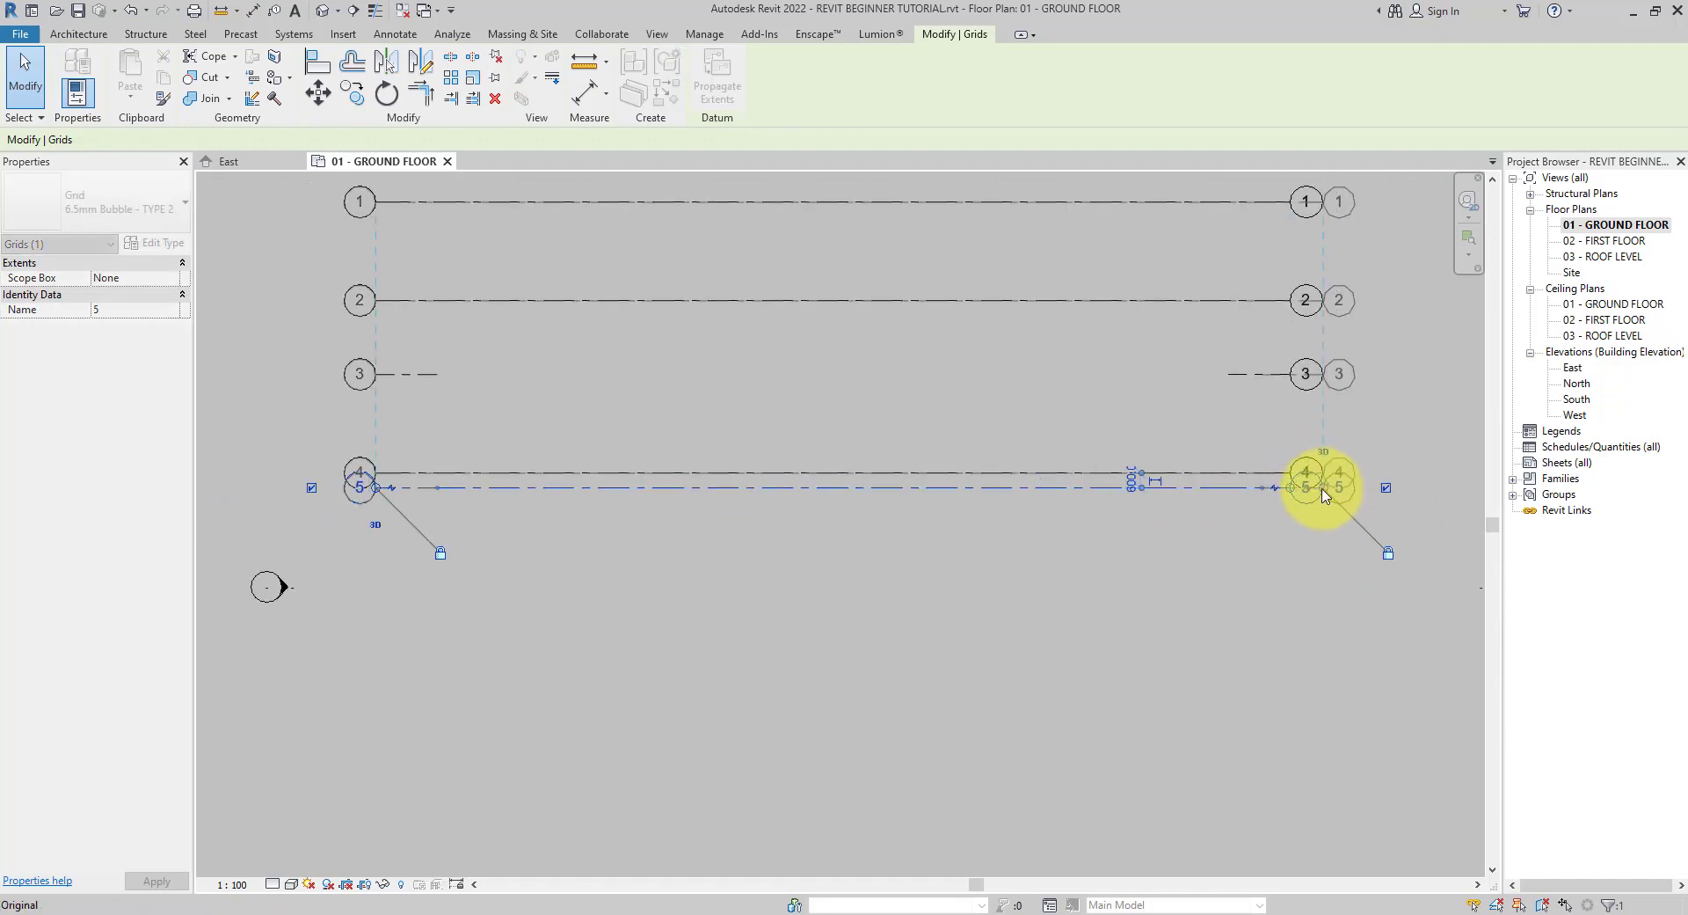
scroll(1323, 493, up, 3)
Elbow both ends of grid 5 so its bubbles drop below grid 4's
drag(1293, 490, 1328, 541)
scroll(1363, 497, down, 3)
scroll(1315, 509, up, 2)
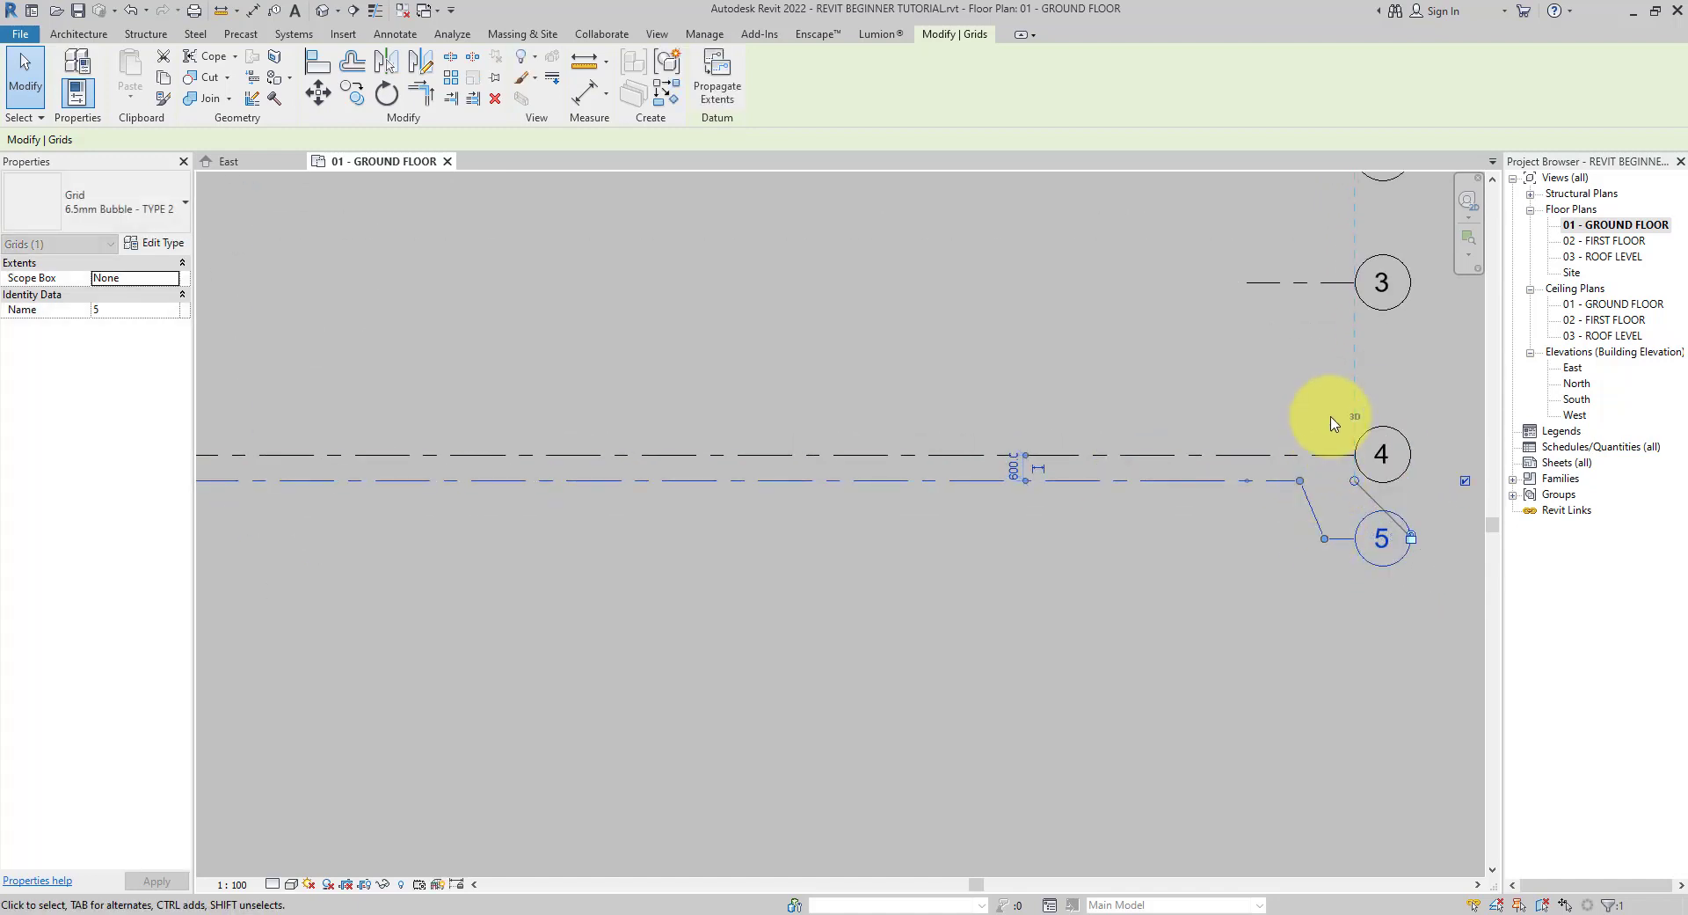
scroll(1333, 423, down, 3)
scroll(716, 422, up, 4)
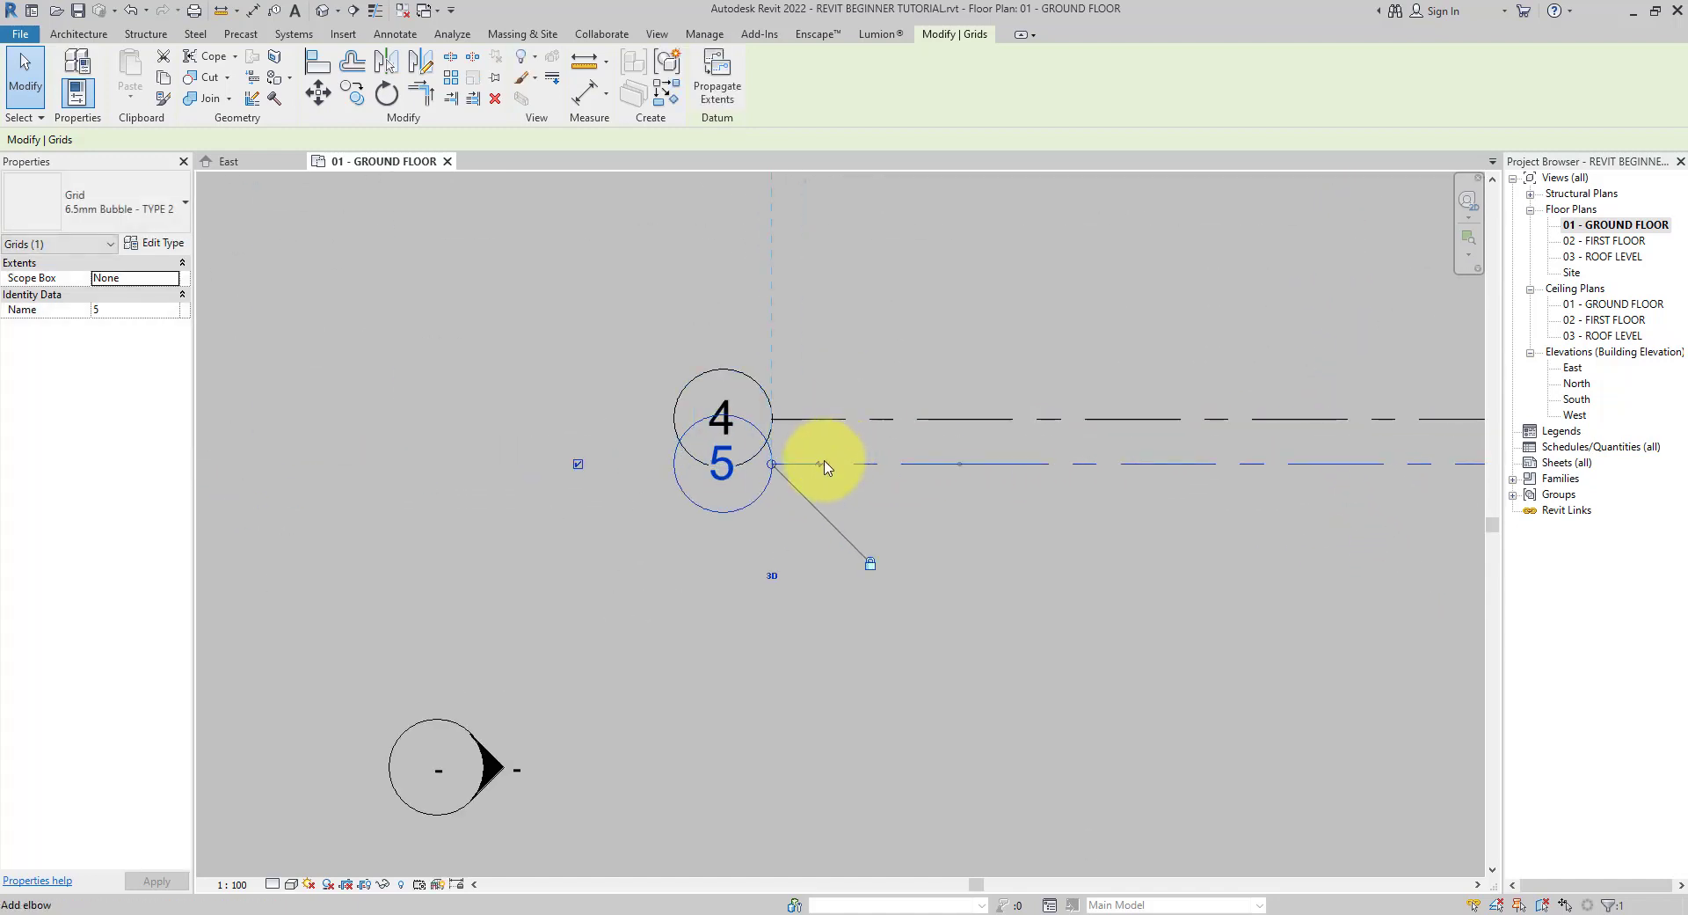
drag(825, 466, 819, 566)
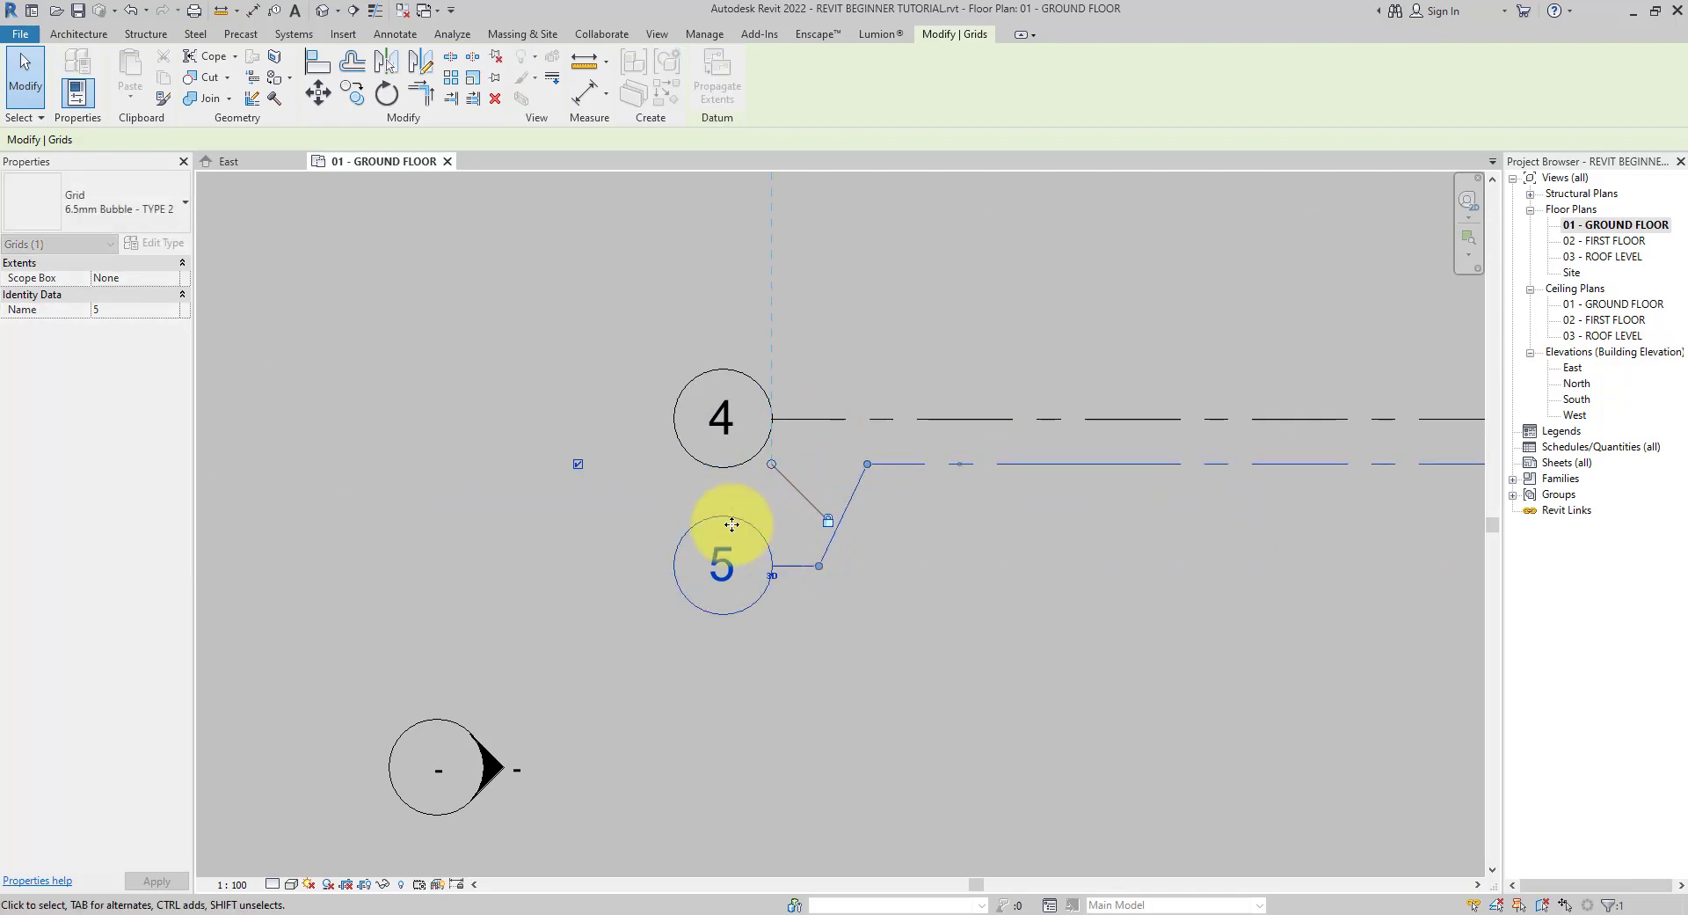
scroll(733, 532, down, 3)
key(Escape)
scroll(886, 555, down, 2)
scroll(1267, 584, up, 4)
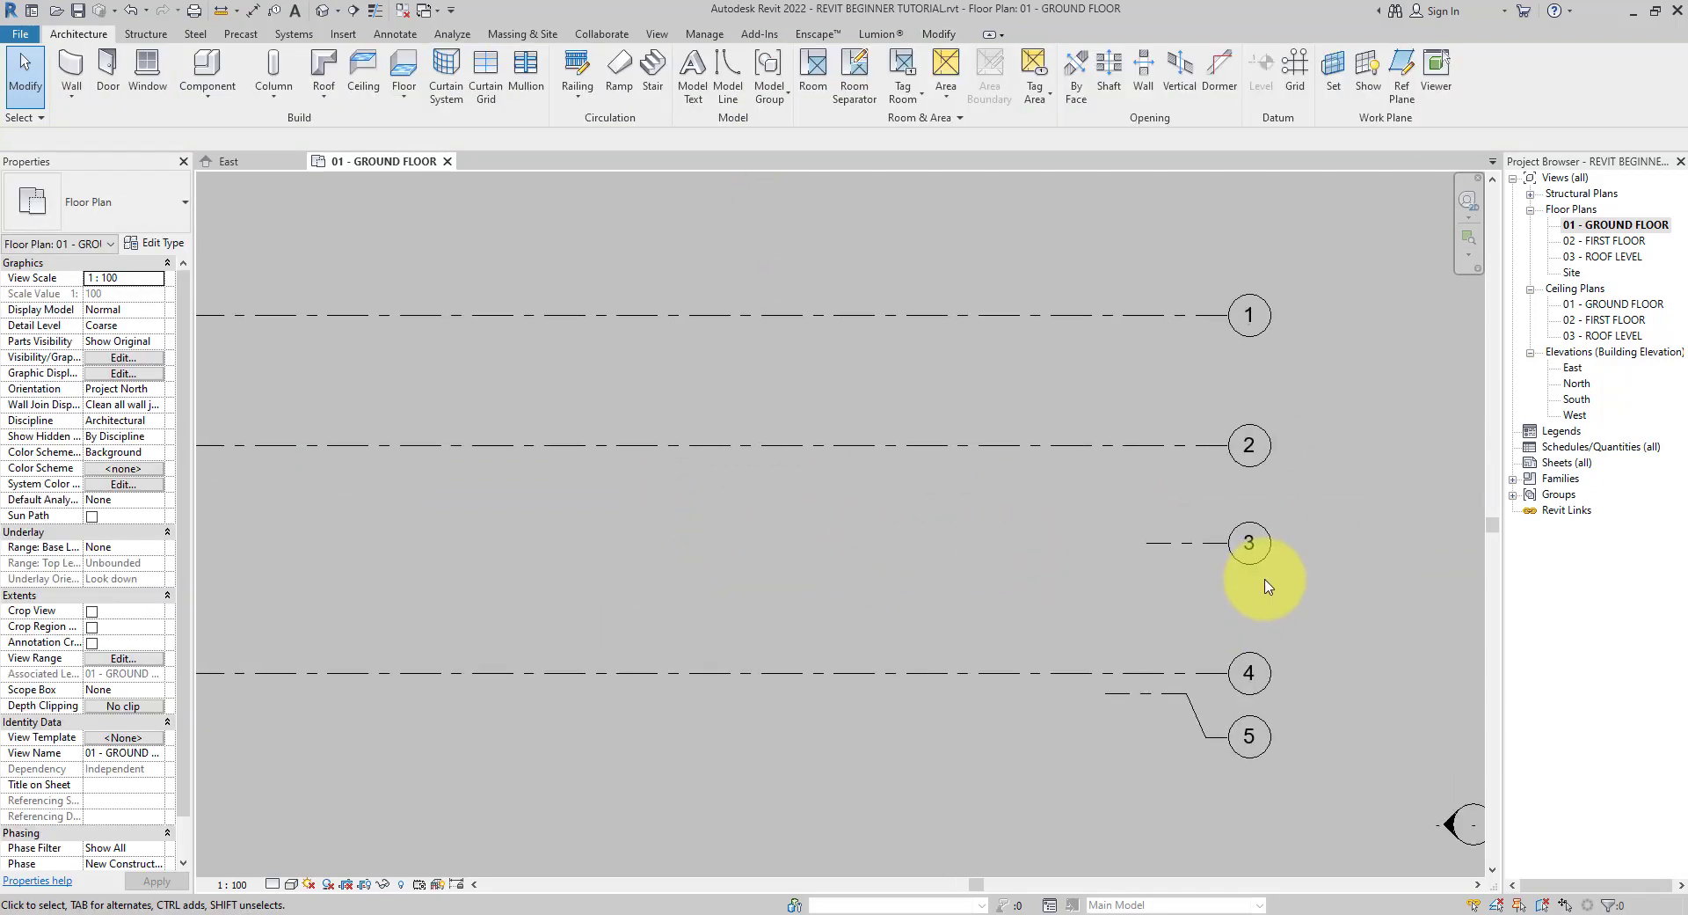
Draw the first vertical grid from top to bottom and rename its bubble to A
scroll(1266, 585, down, 4)
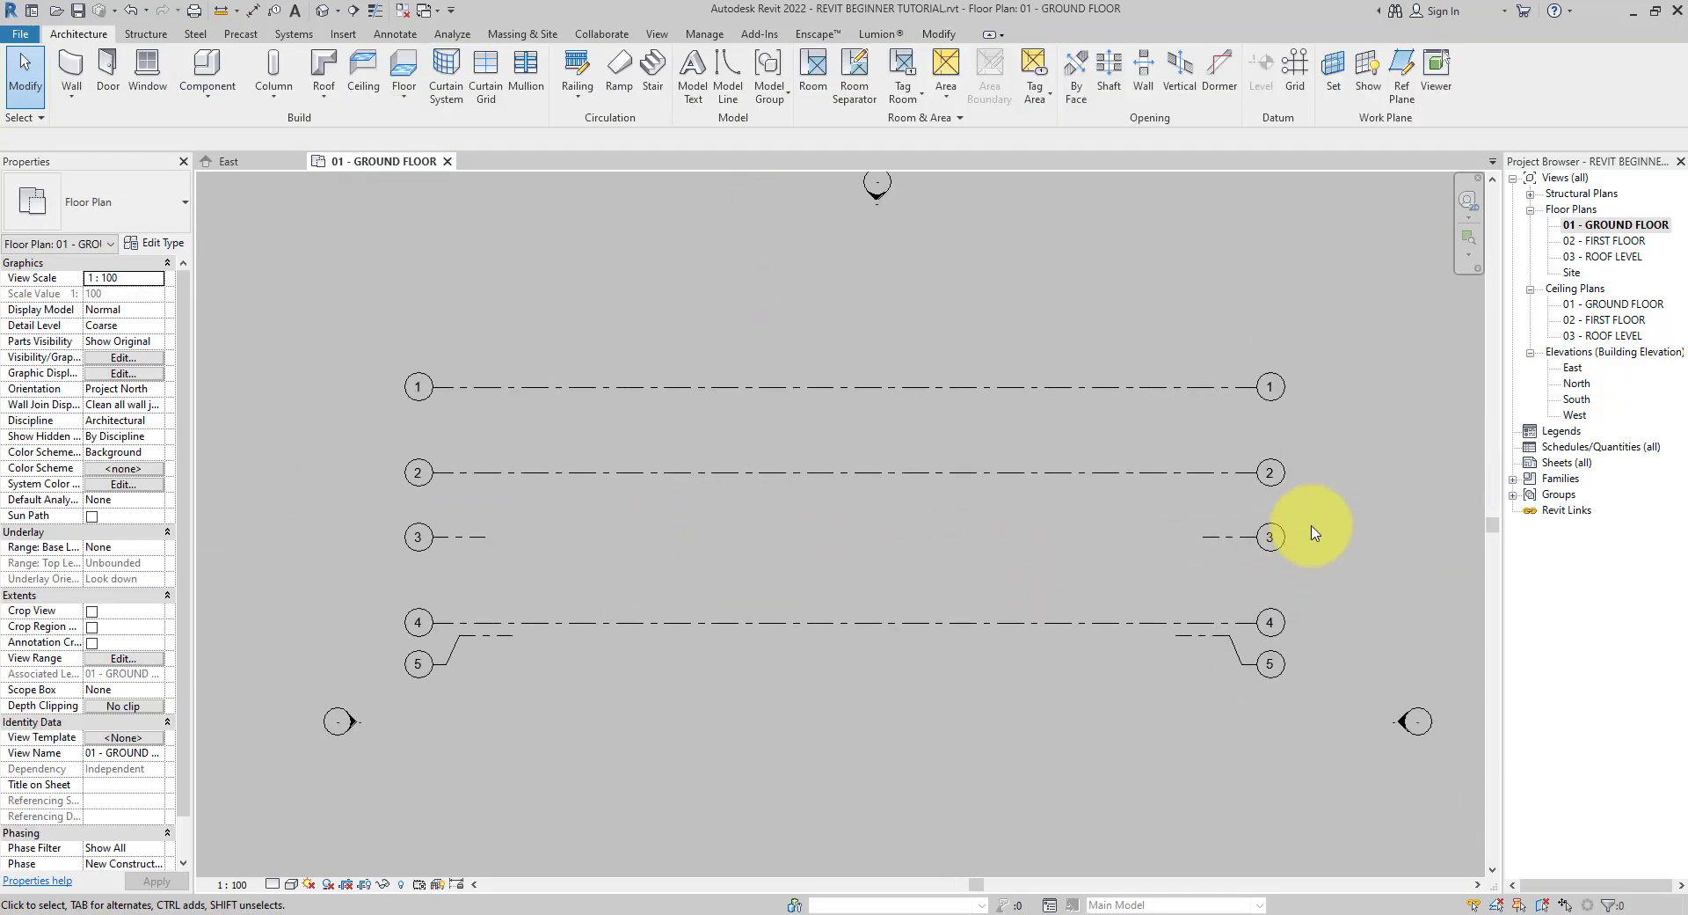
click(1295, 70)
click(525, 274)
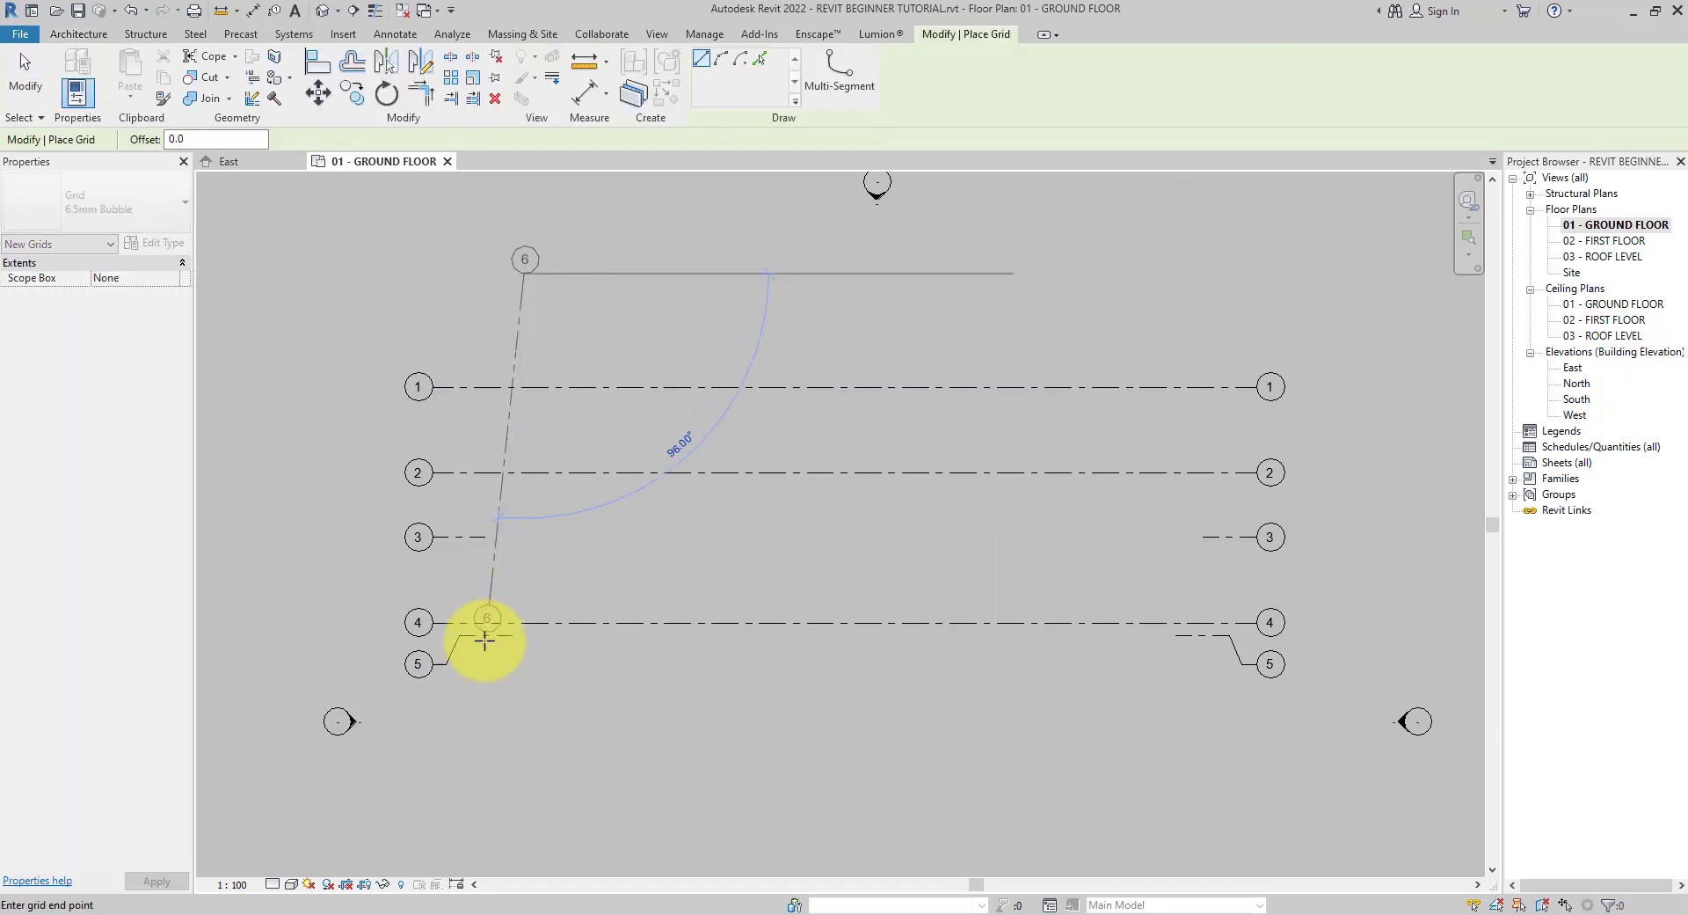
click(520, 782)
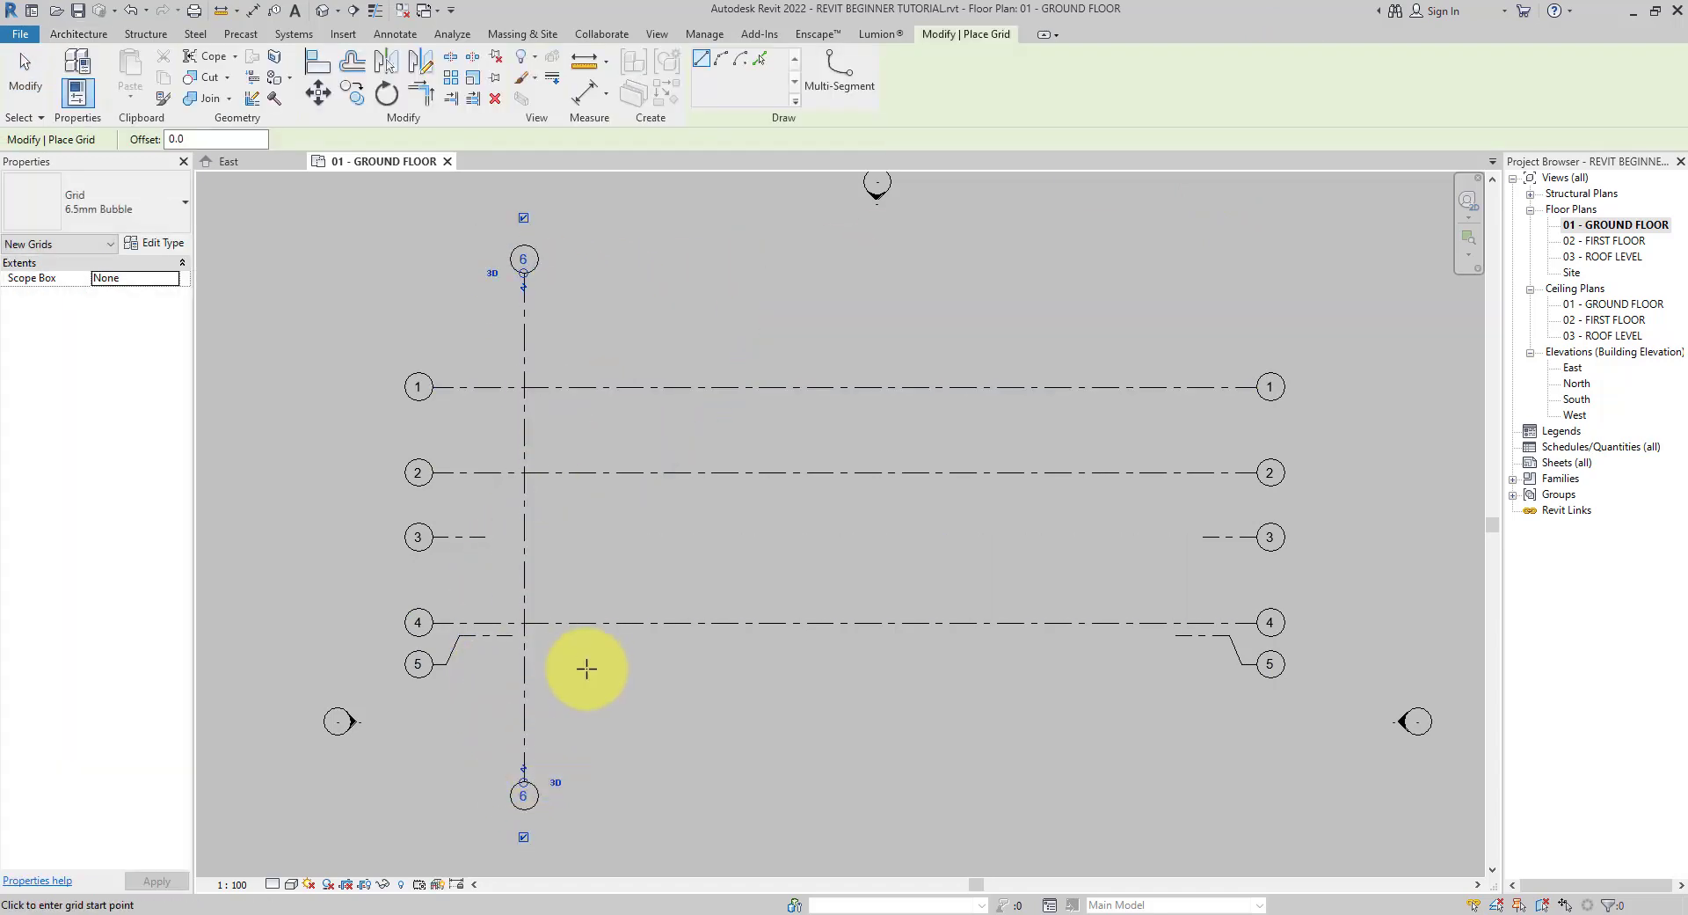
click(523, 796)
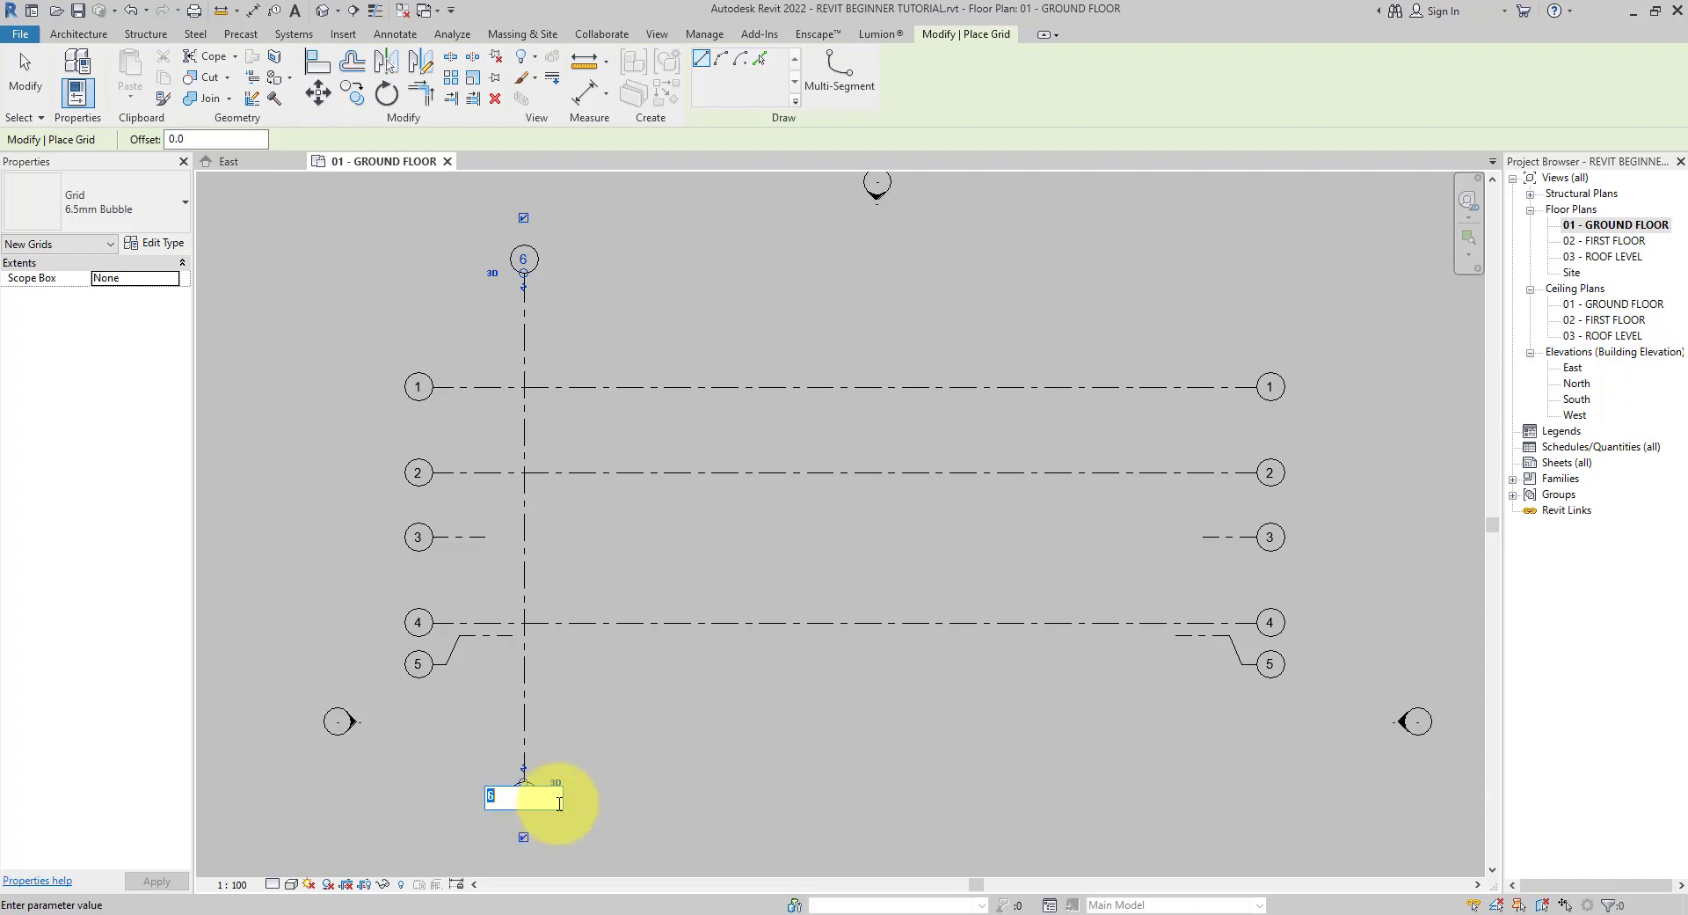
text(A)
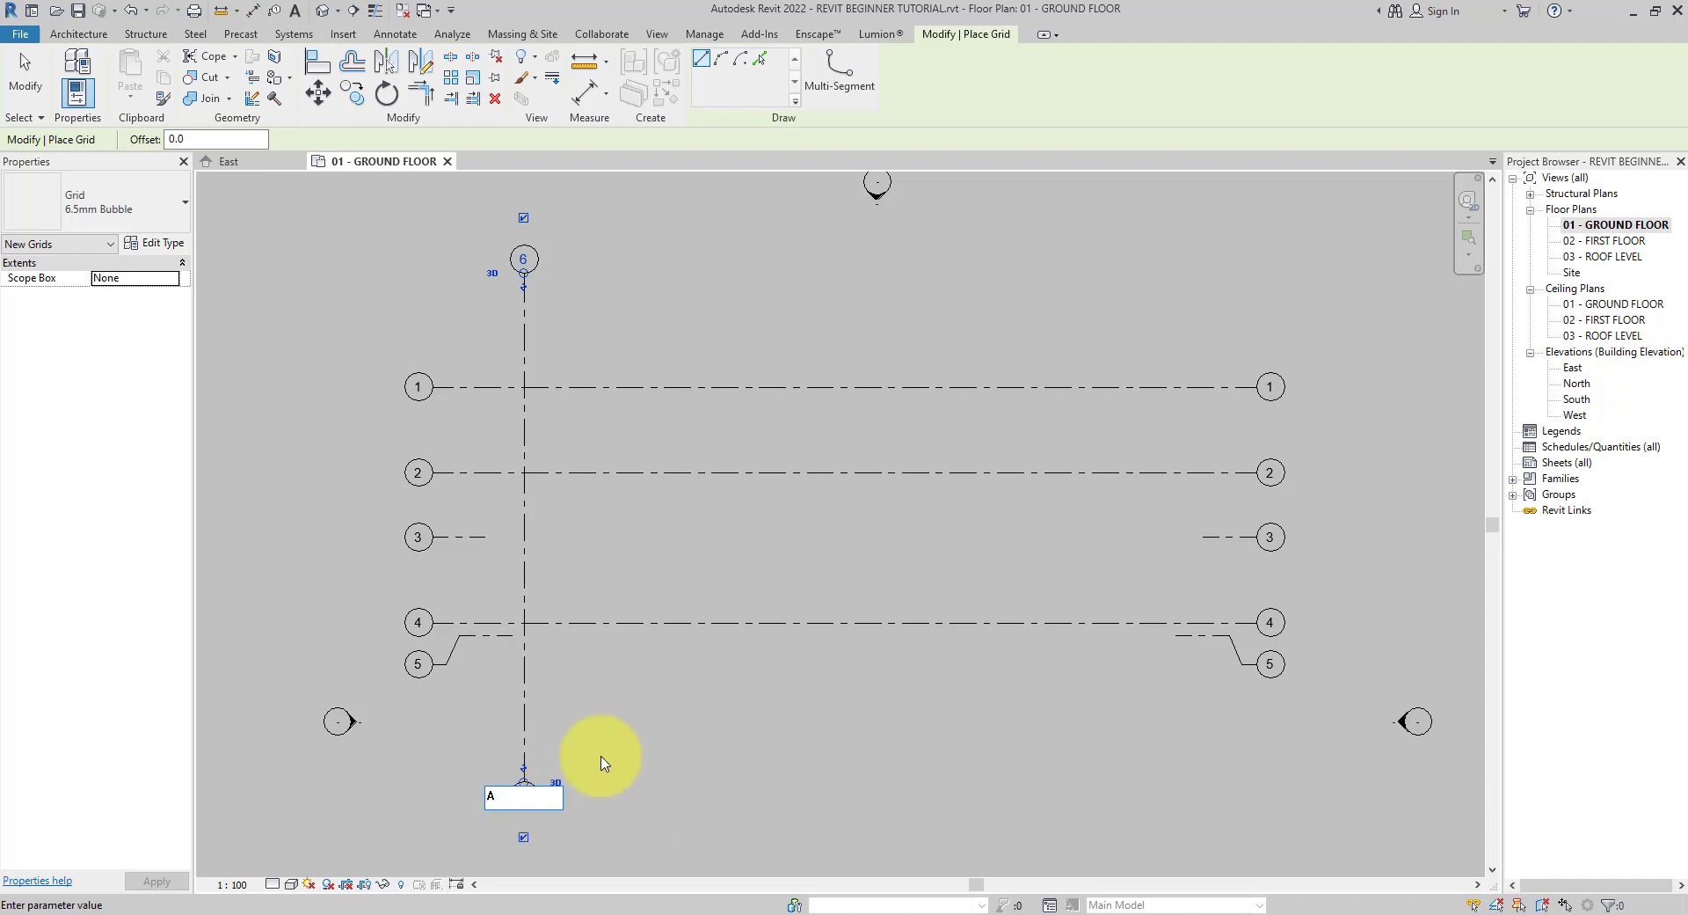
key(Return)
Place vertical grids B, C, D and E at 5800, 7800, 10300 and 5000 spacing
click(647, 275)
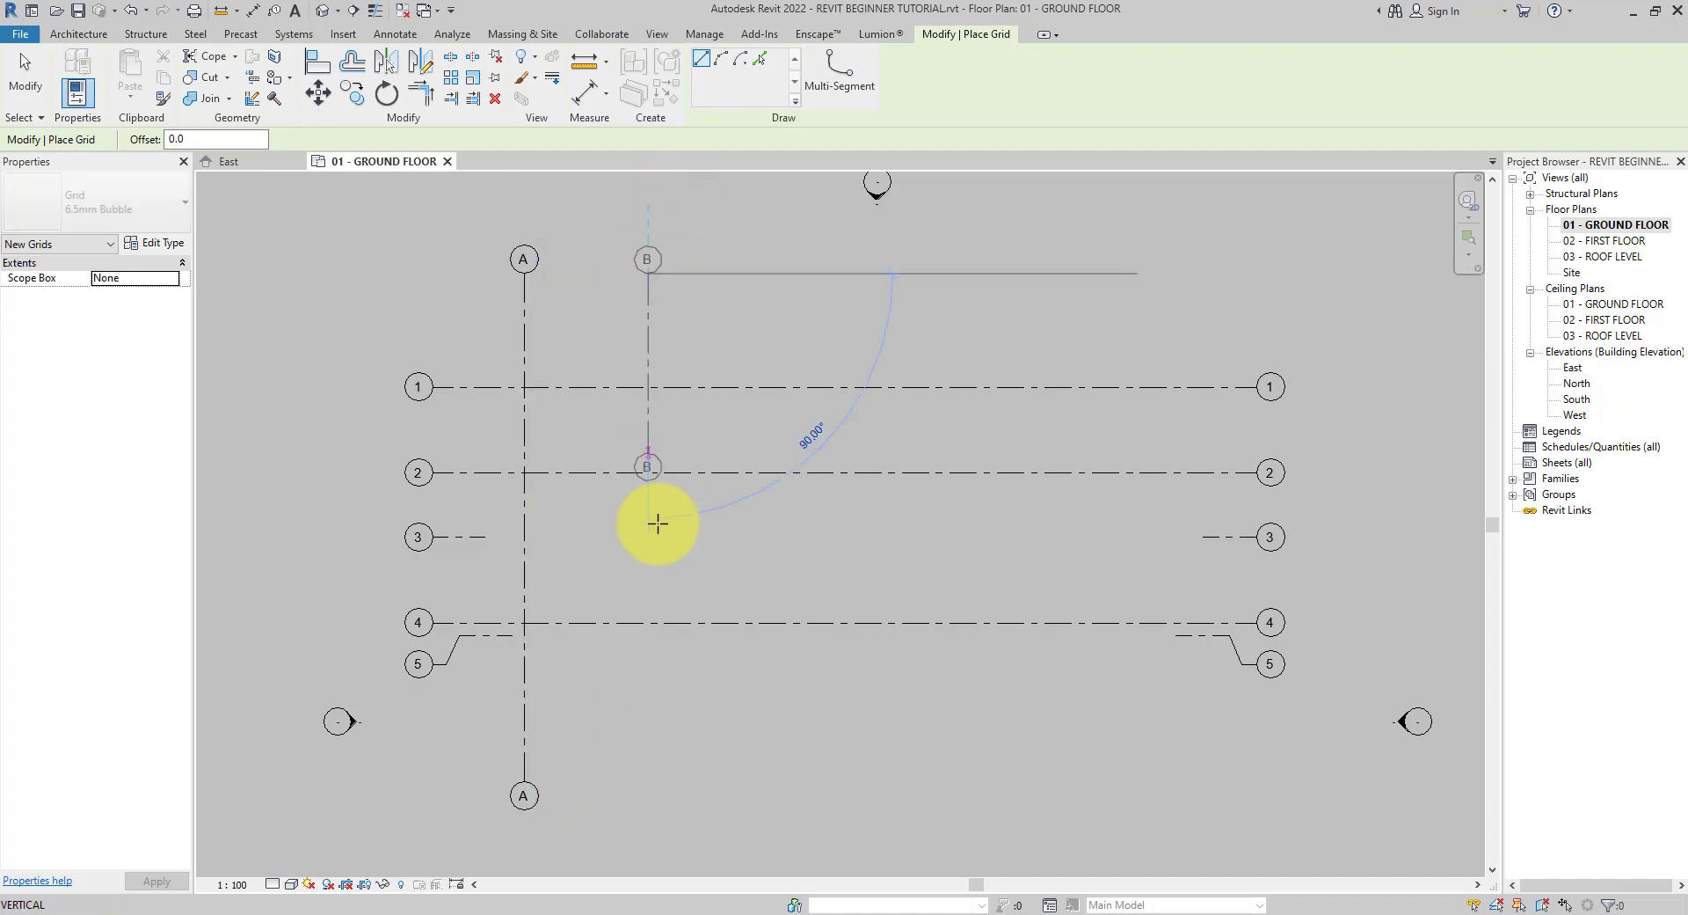
click(648, 780)
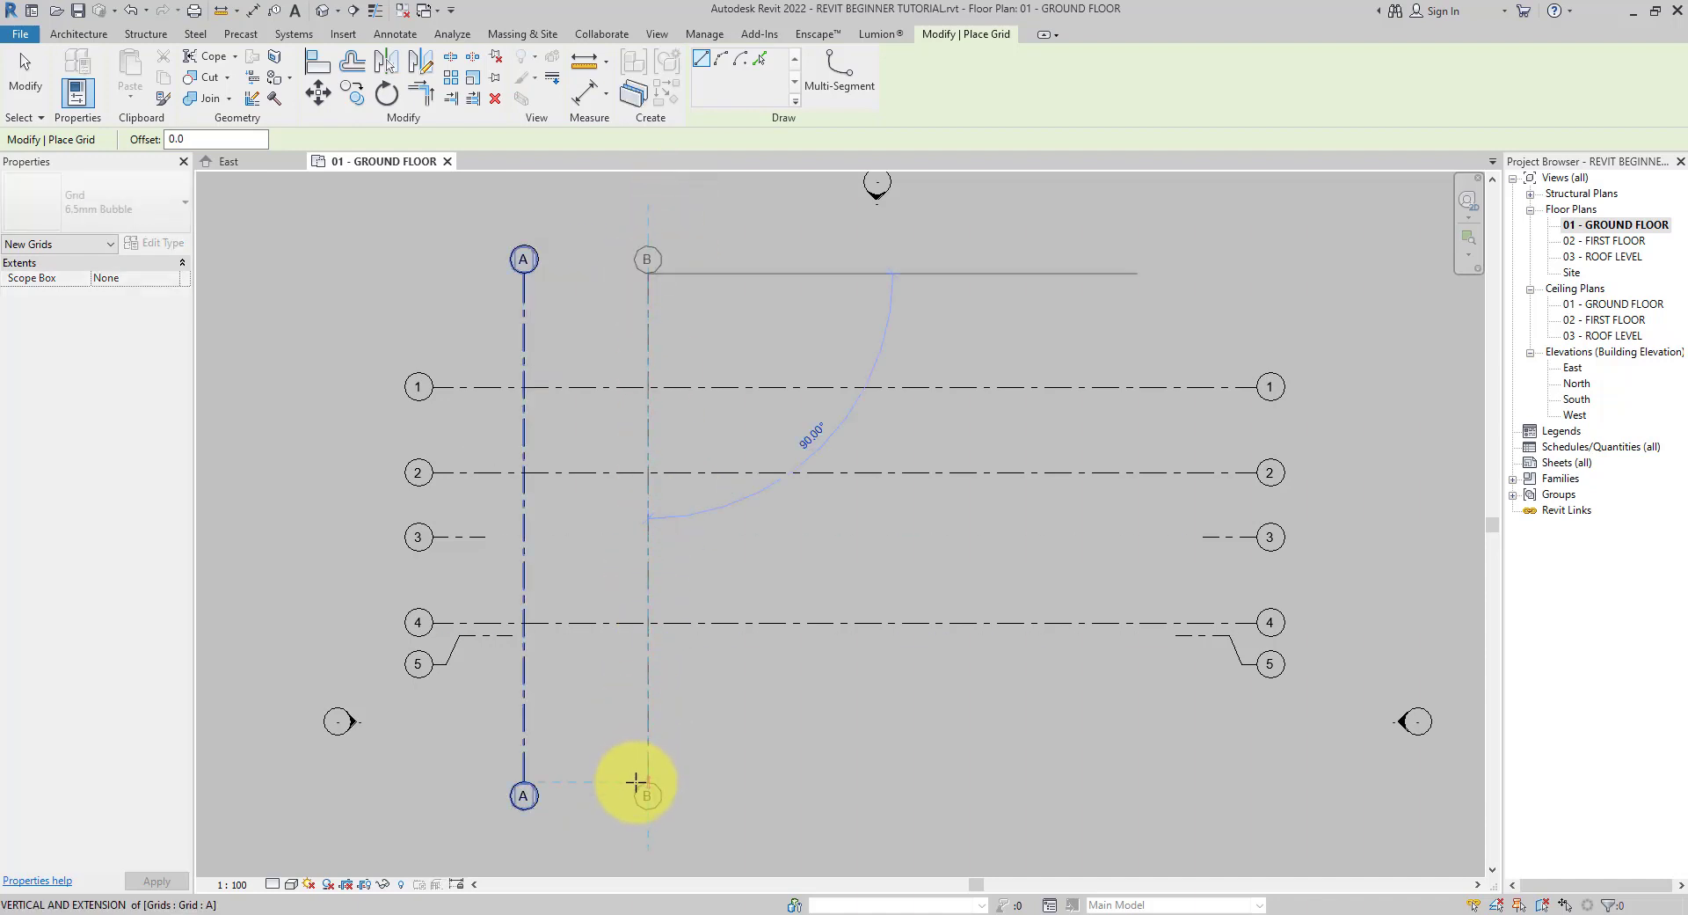
click(814, 274)
click(809, 780)
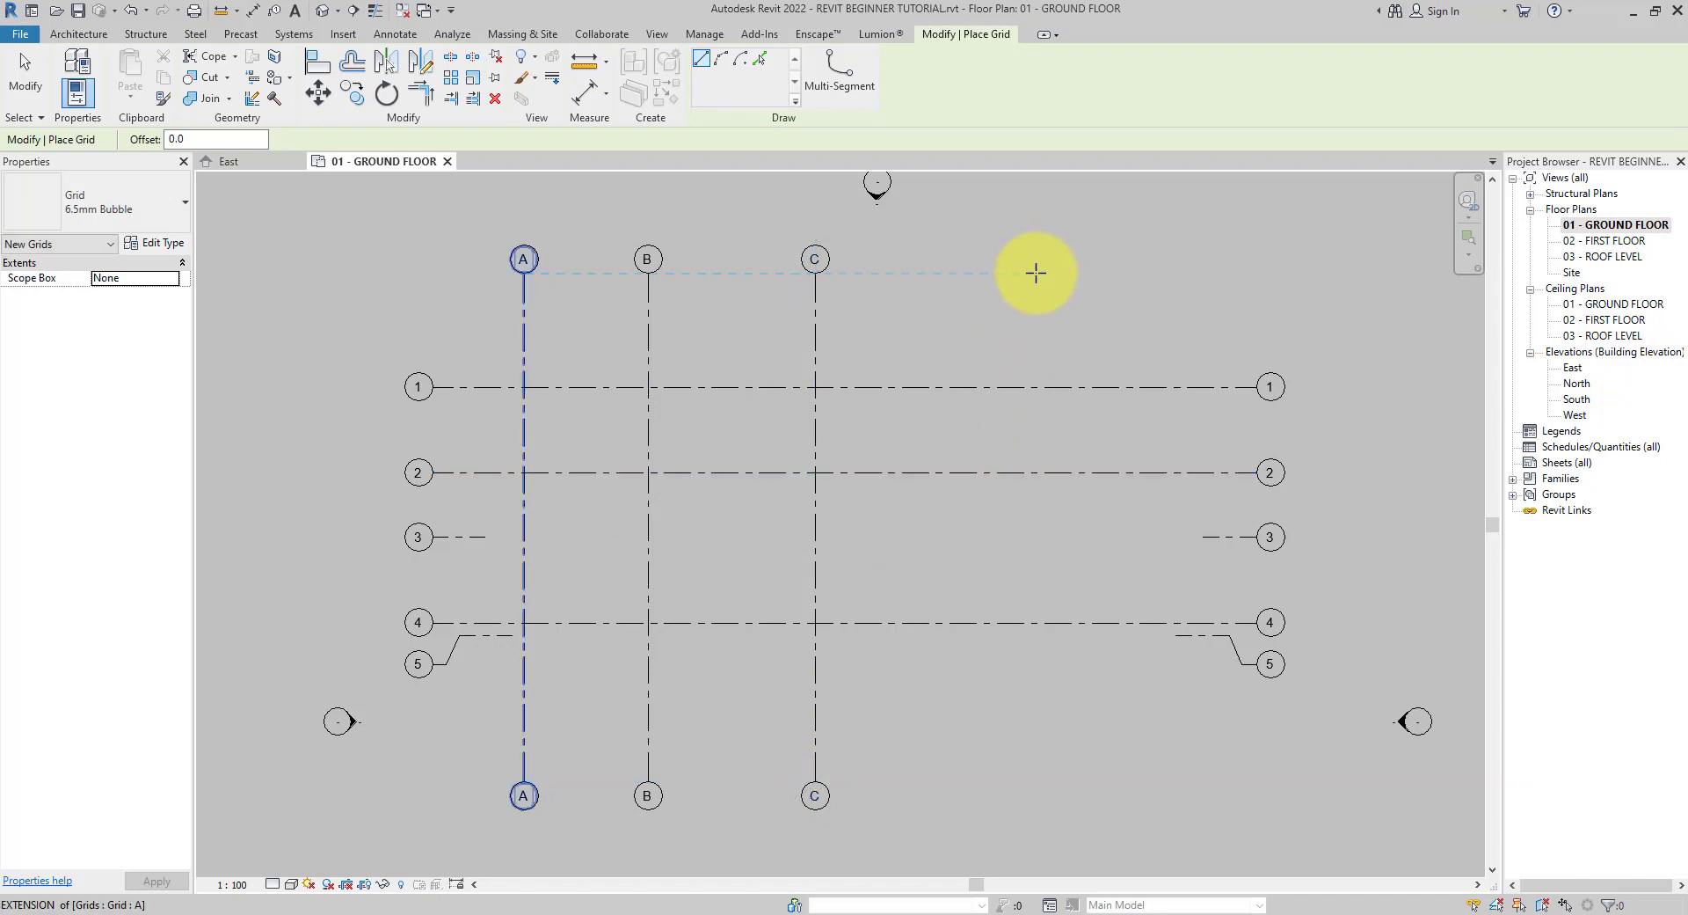
click(1034, 273)
click(1027, 780)
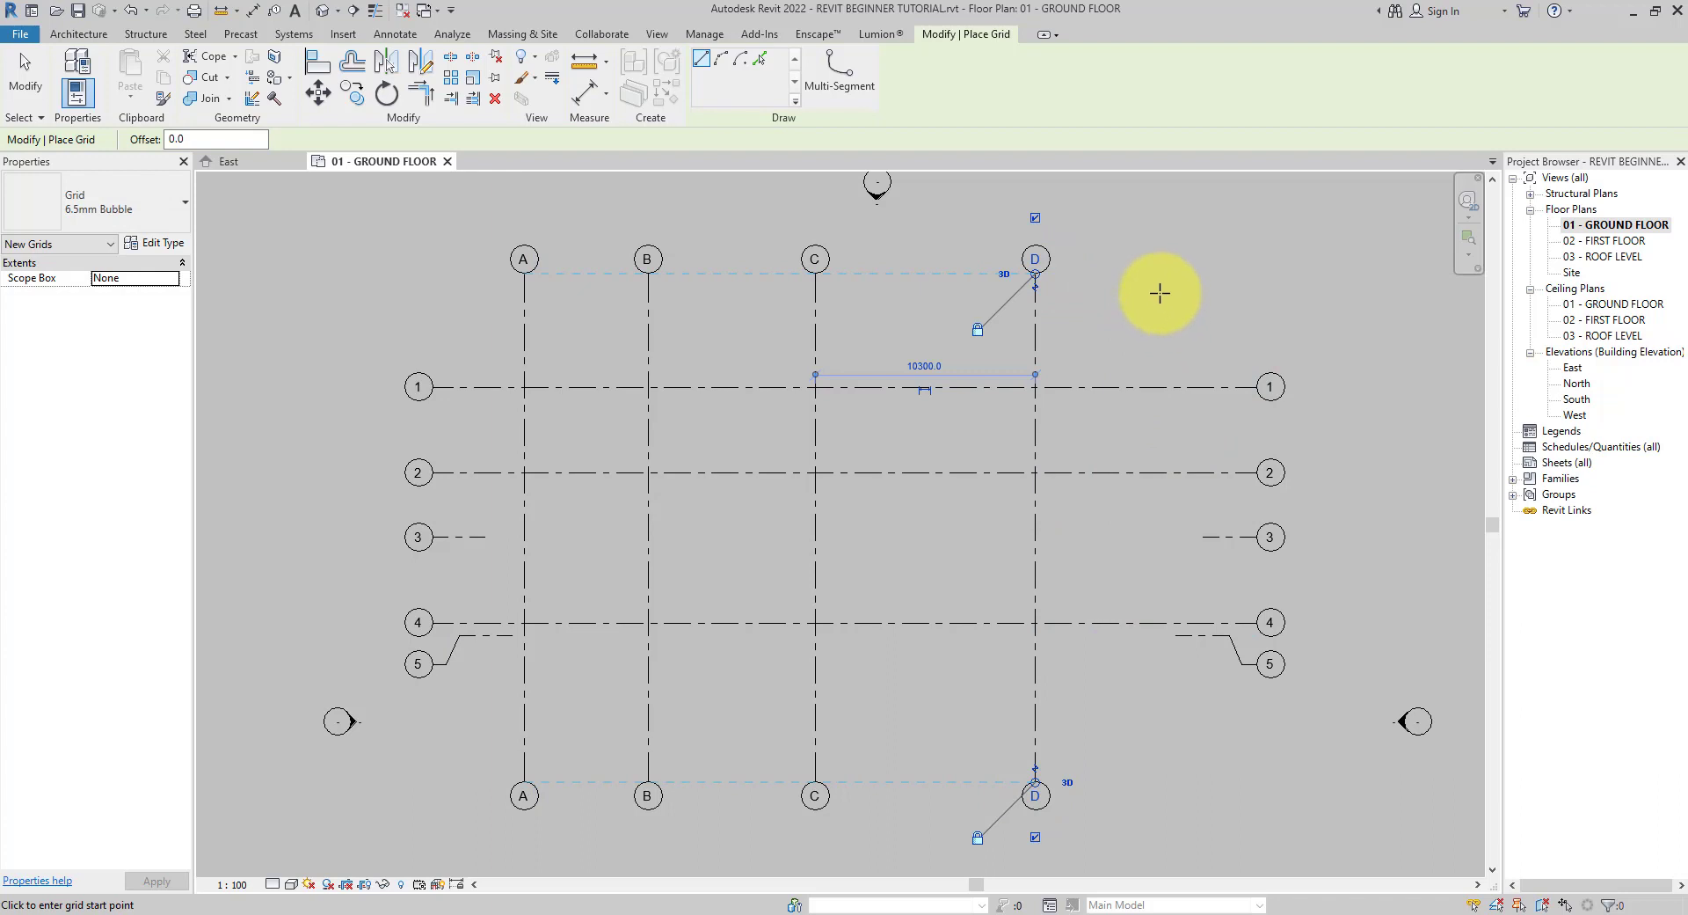
click(1142, 274)
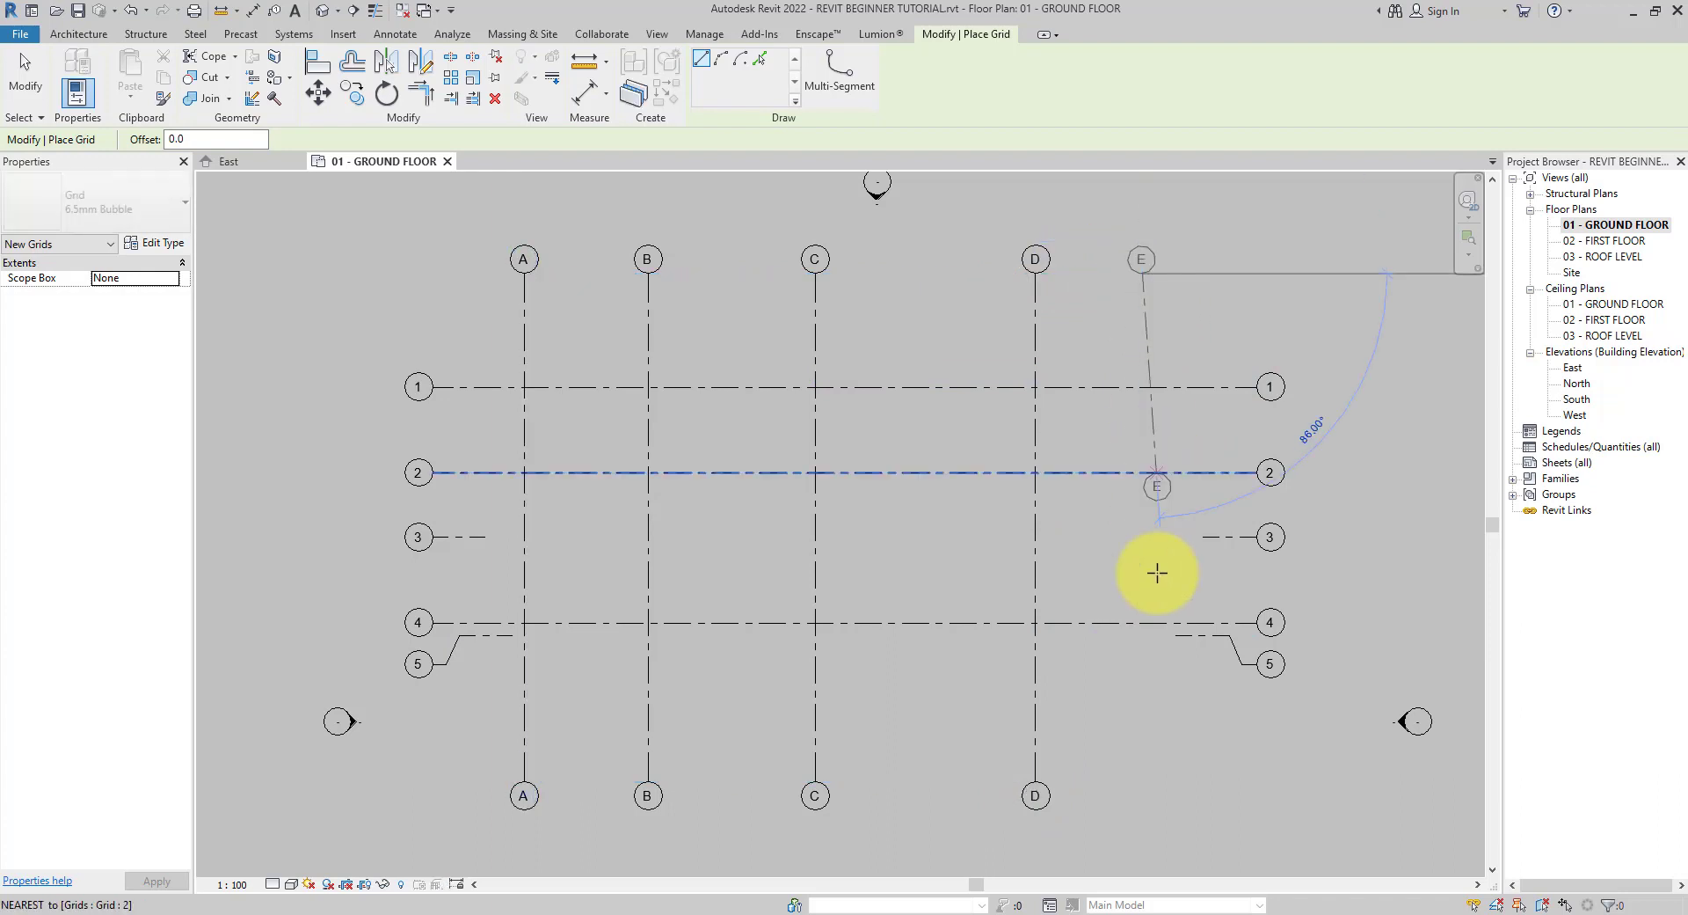
click(1148, 776)
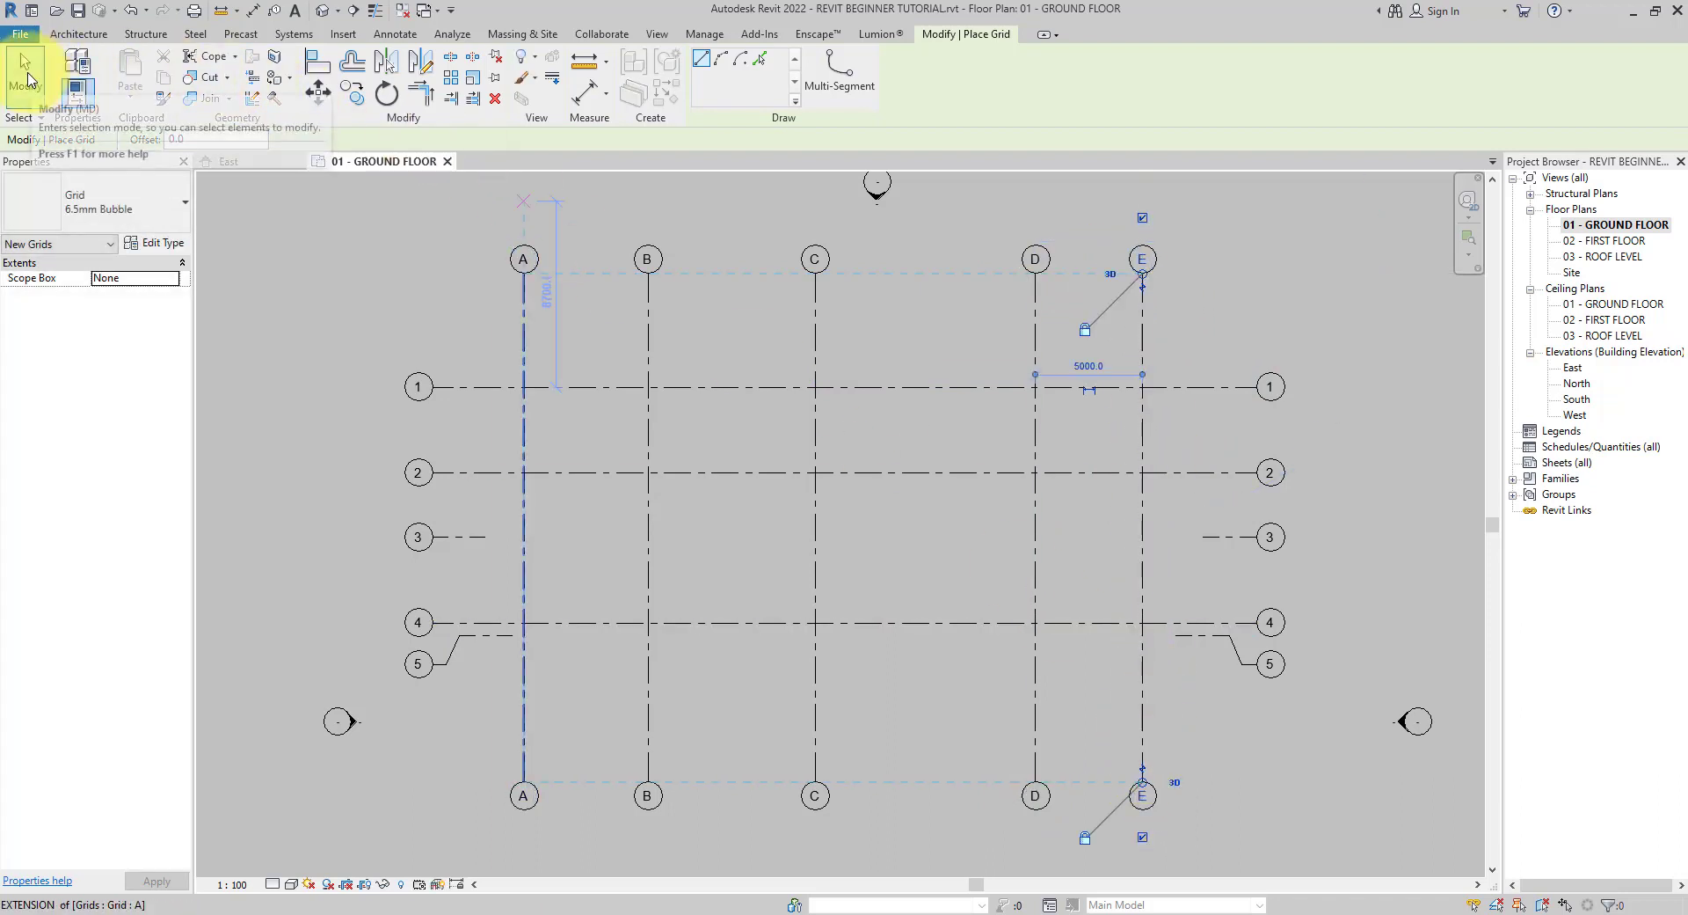
click(25, 82)
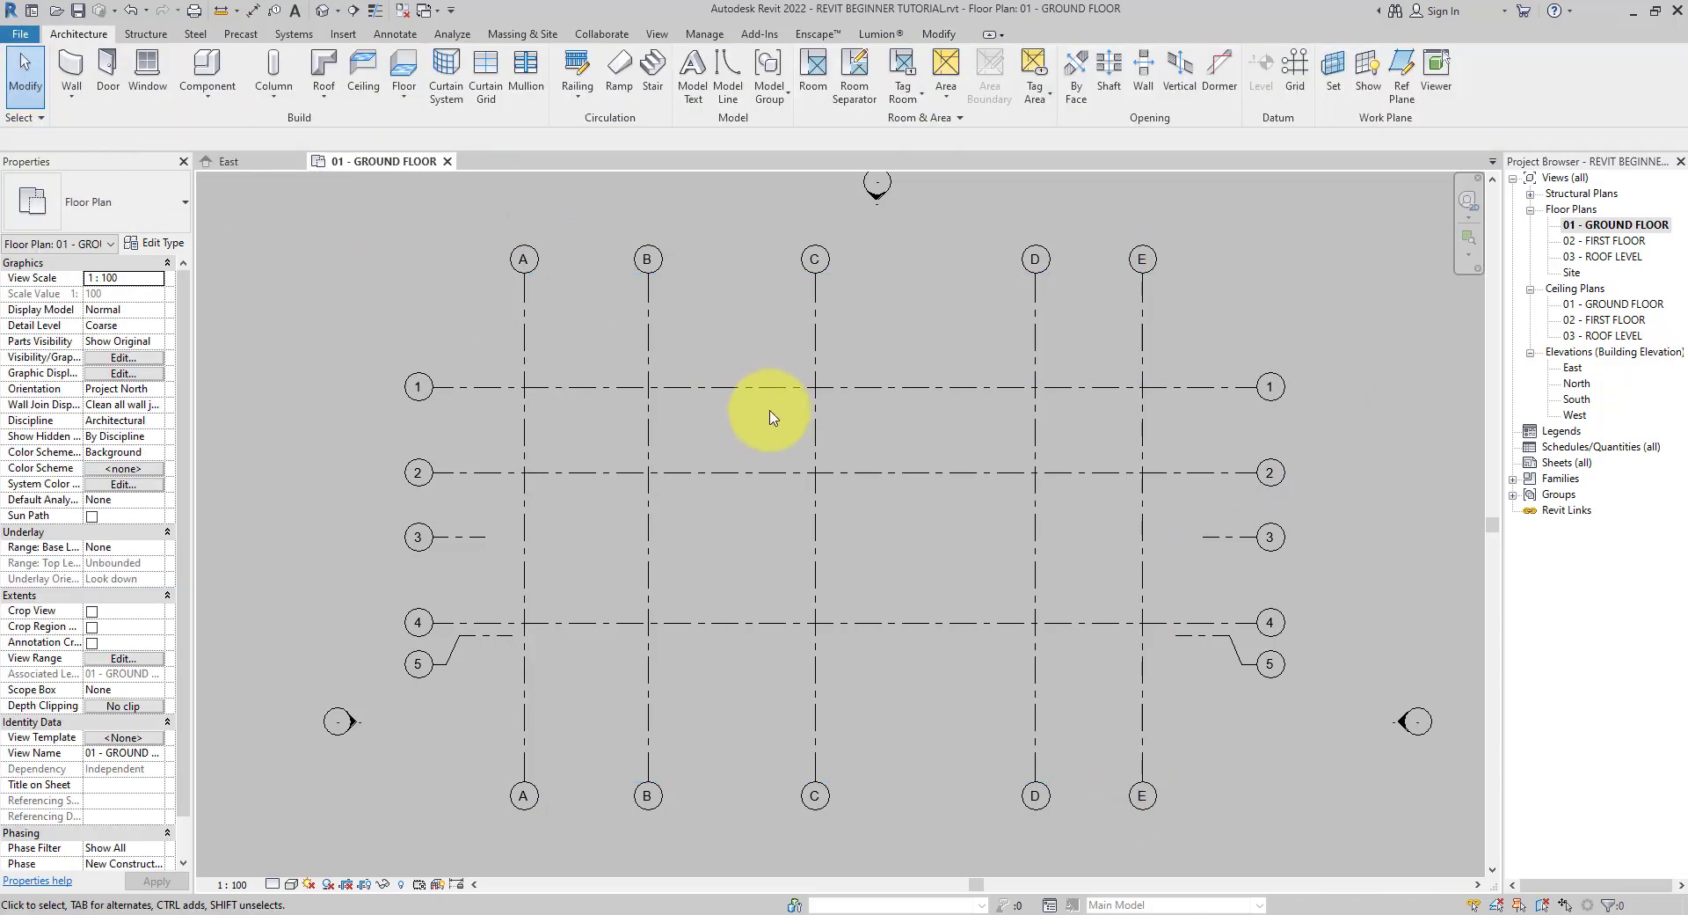